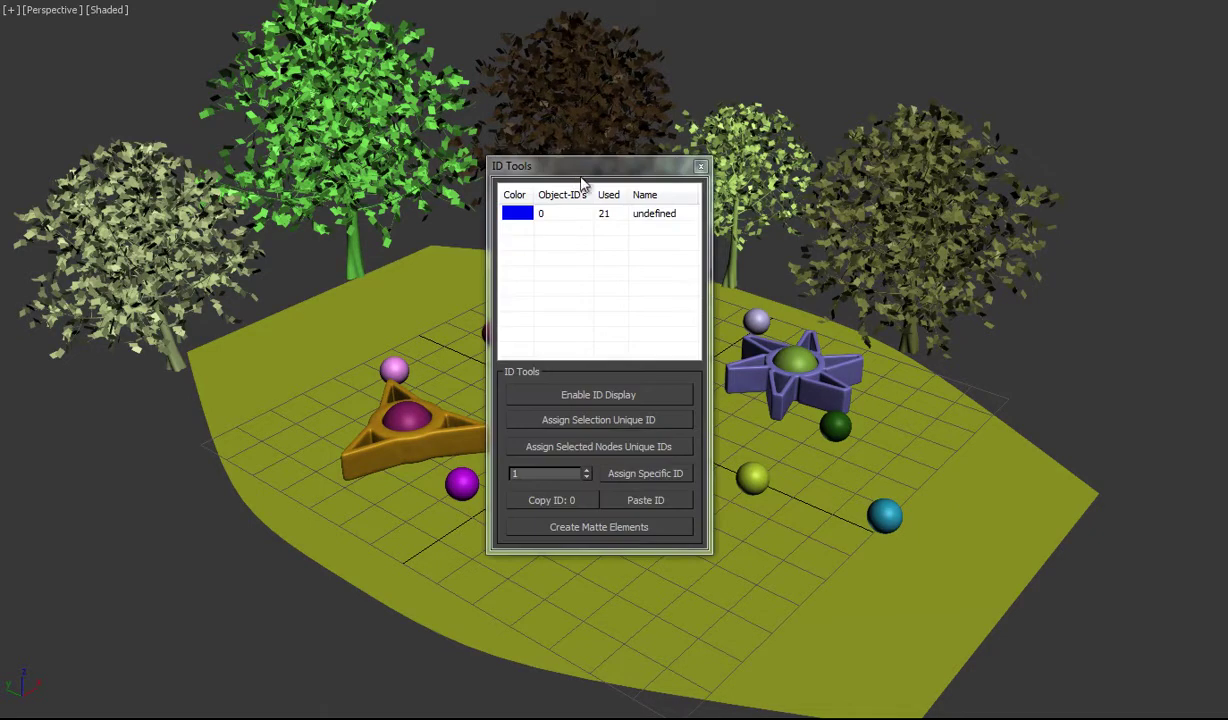
- Move the ID Tools dialog to the viewport's top-left corner so it no longer hides the spheres
drag(585, 180, 150, 78)
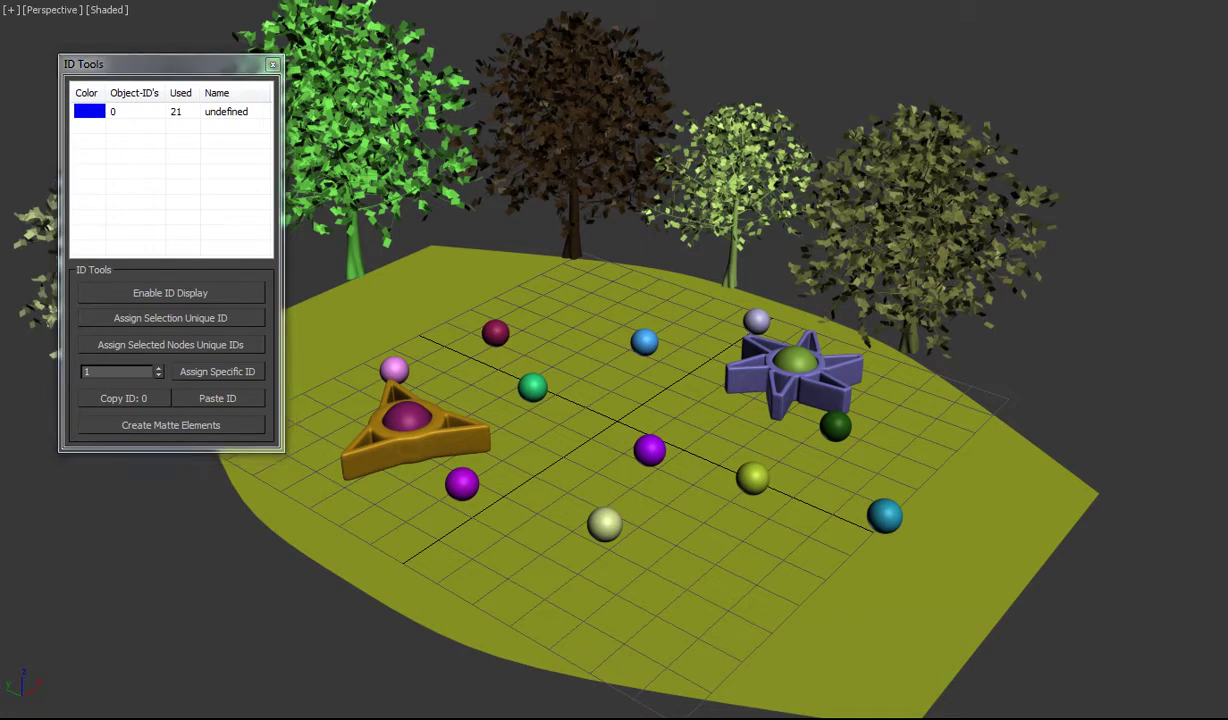
- Create four teapots on the grid: orange, small pink, large green, and another green at the front
drag(570, 463, 579, 443)
drag(648, 510, 652, 496)
drag(716, 548, 726, 521)
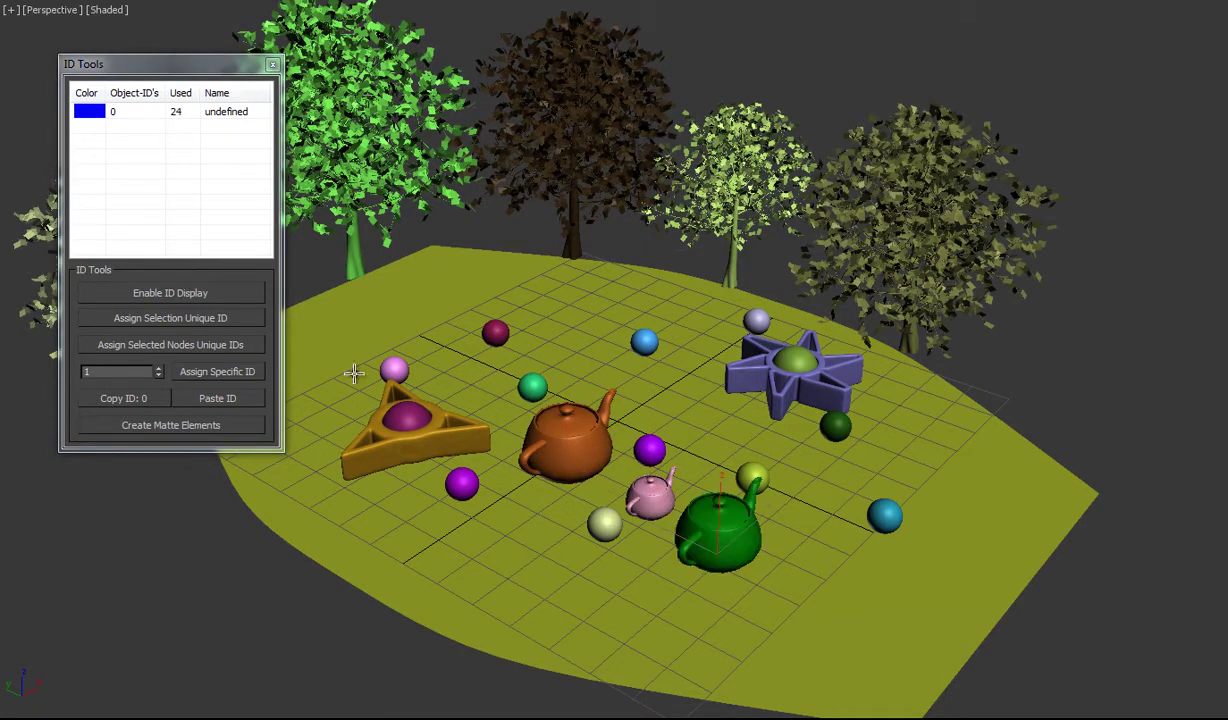
drag(513, 553, 528, 527)
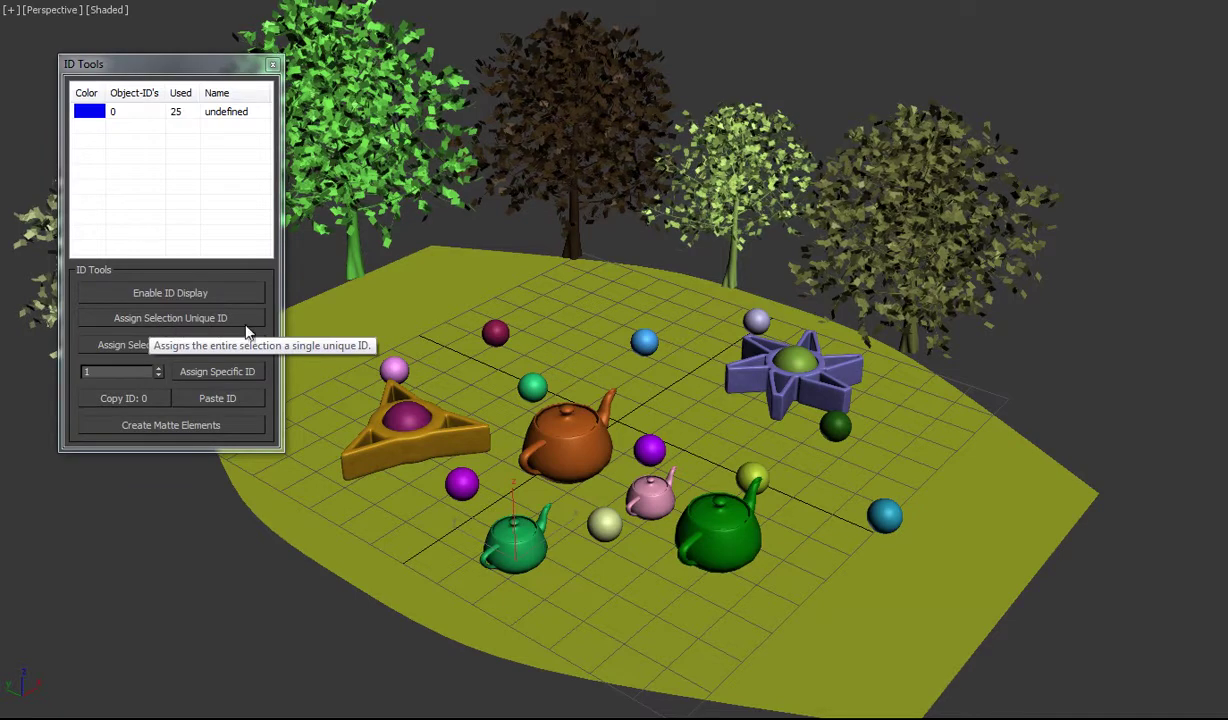
- Toggle edged faces on and off with F4, then move the orange teapot to the right
key(F4)
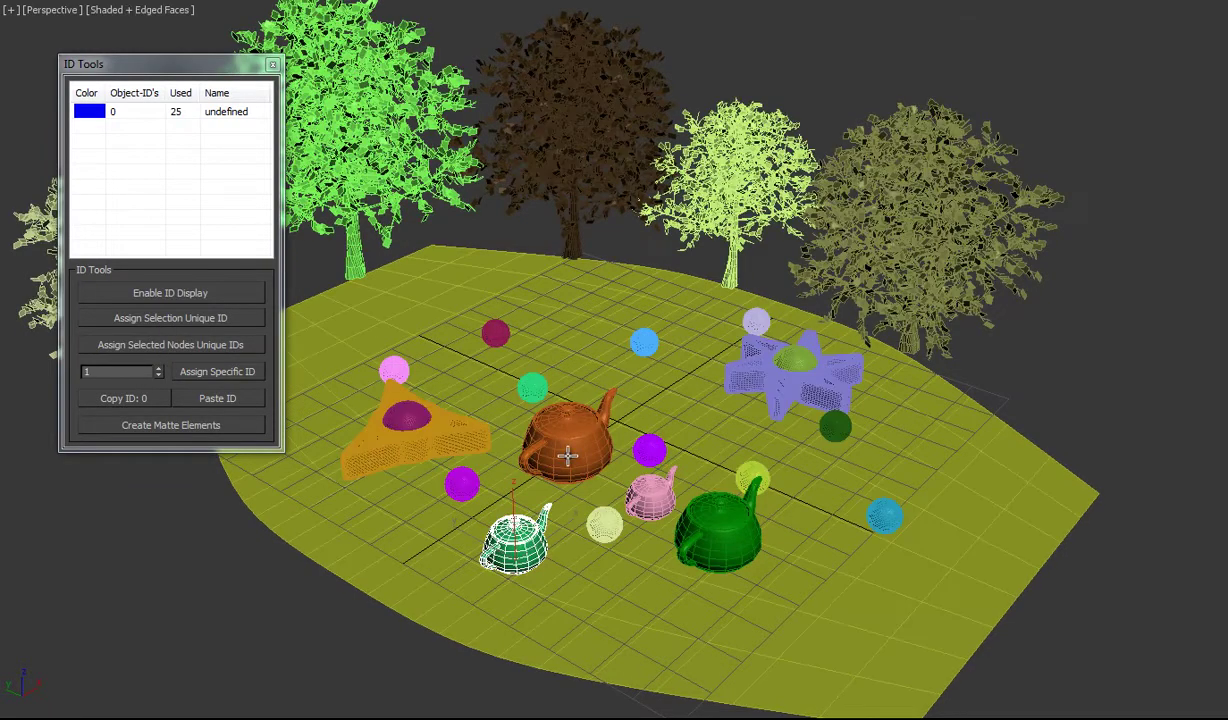
key(F4)
click(567, 450)
drag(613, 527, 641, 505)
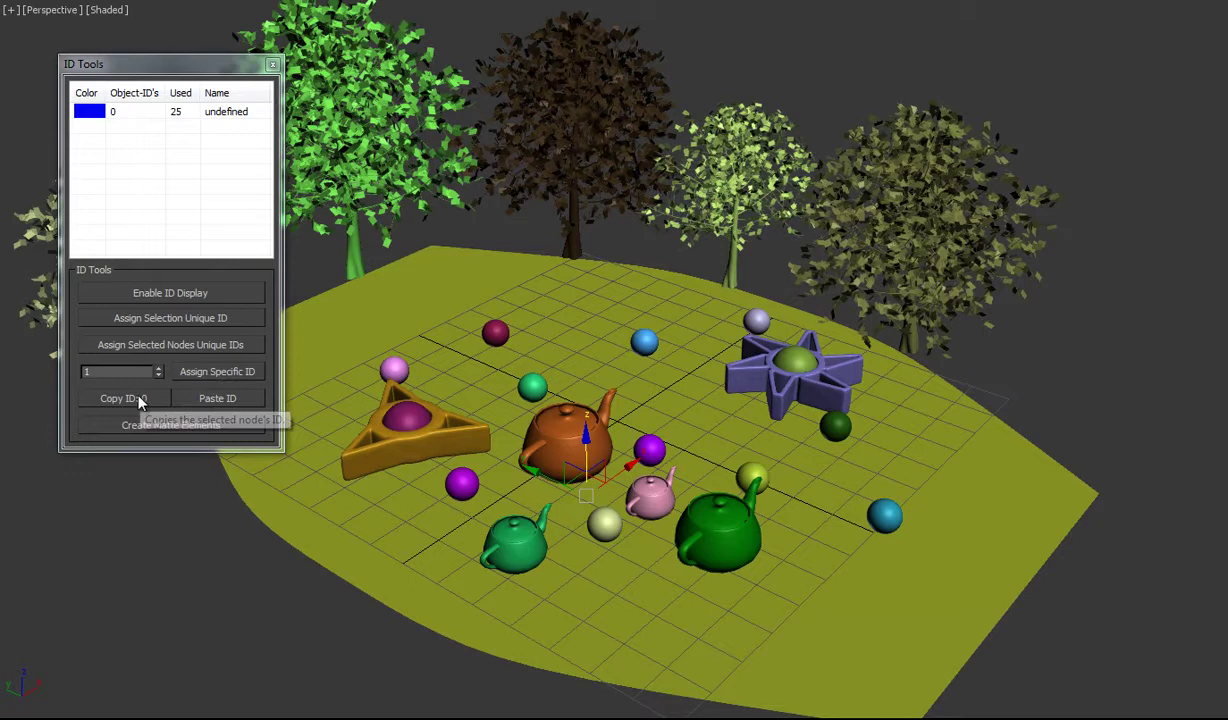
- Give the triangle object ID 2 and copy that ID onto the orange teapot
click(430, 440)
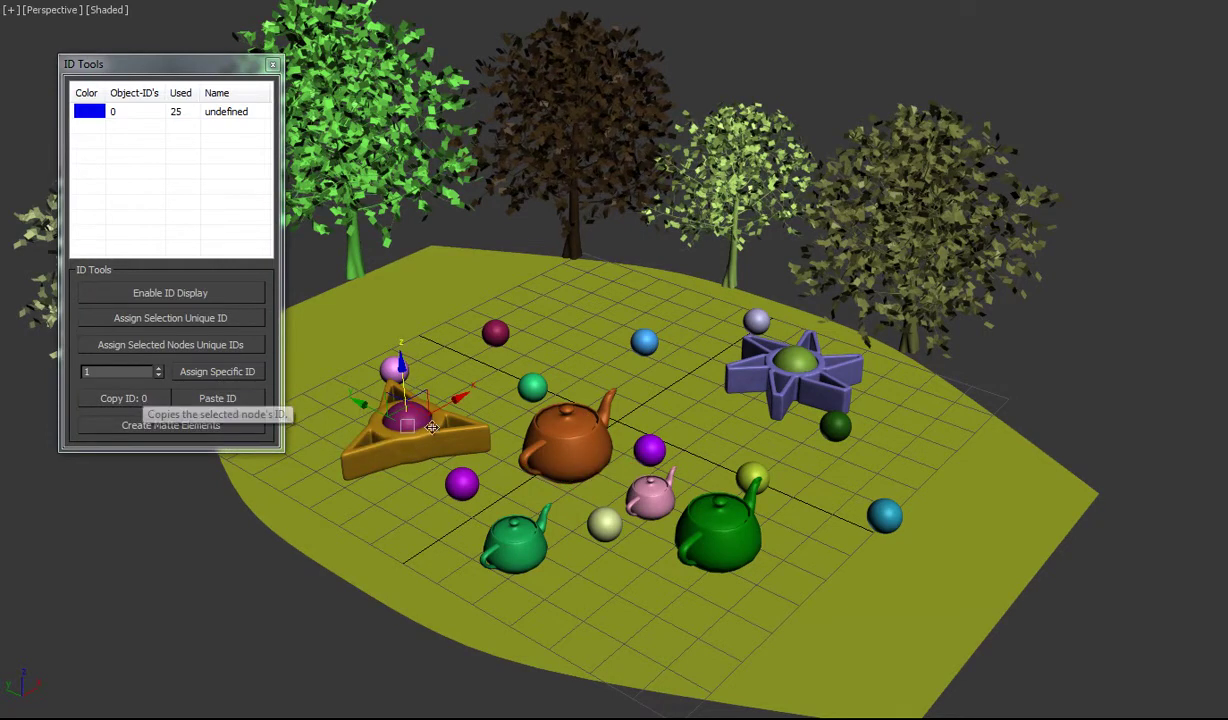
right_click(421, 427)
click(157, 368)
click(180, 373)
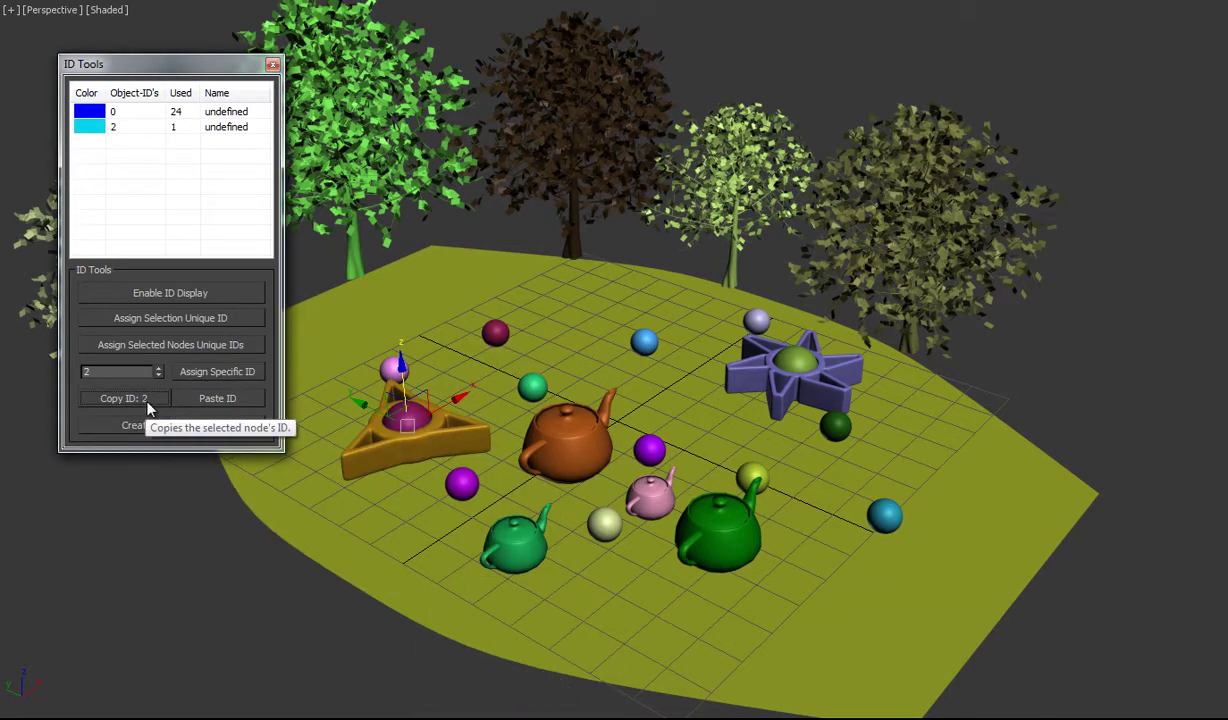
click(535, 410)
click(210, 398)
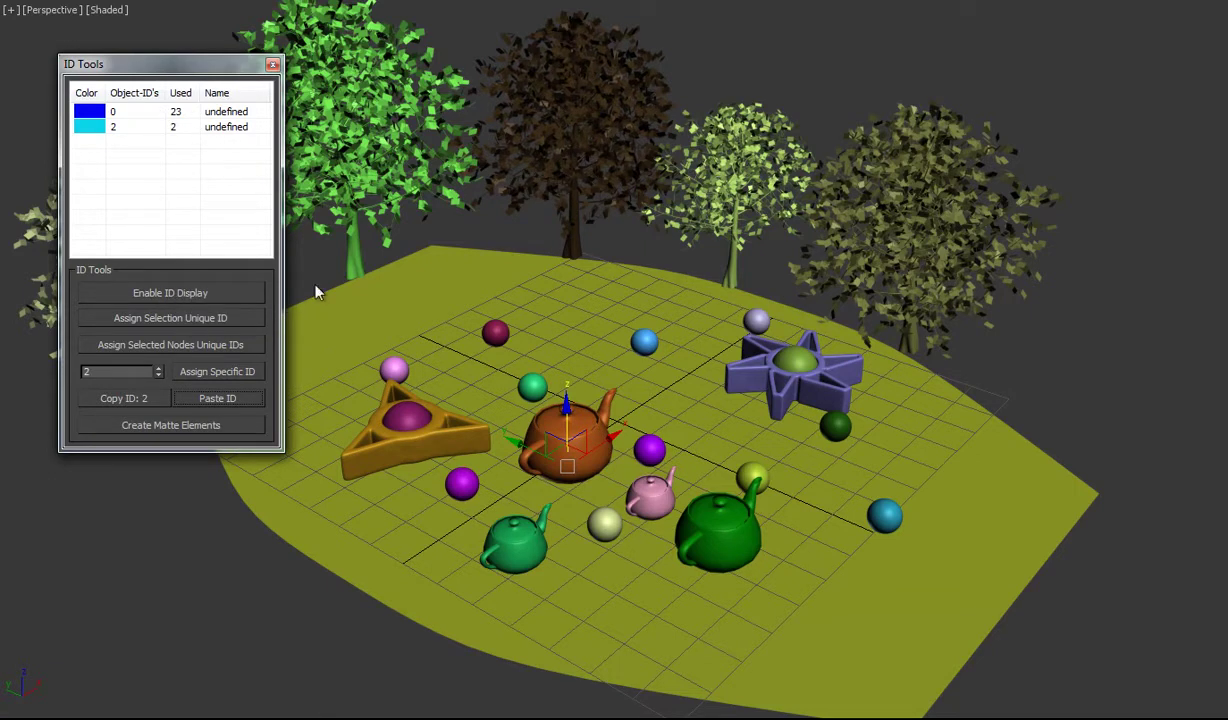
- Turn on ID colour display and give the five trees a shared new ID 3
click(184, 299)
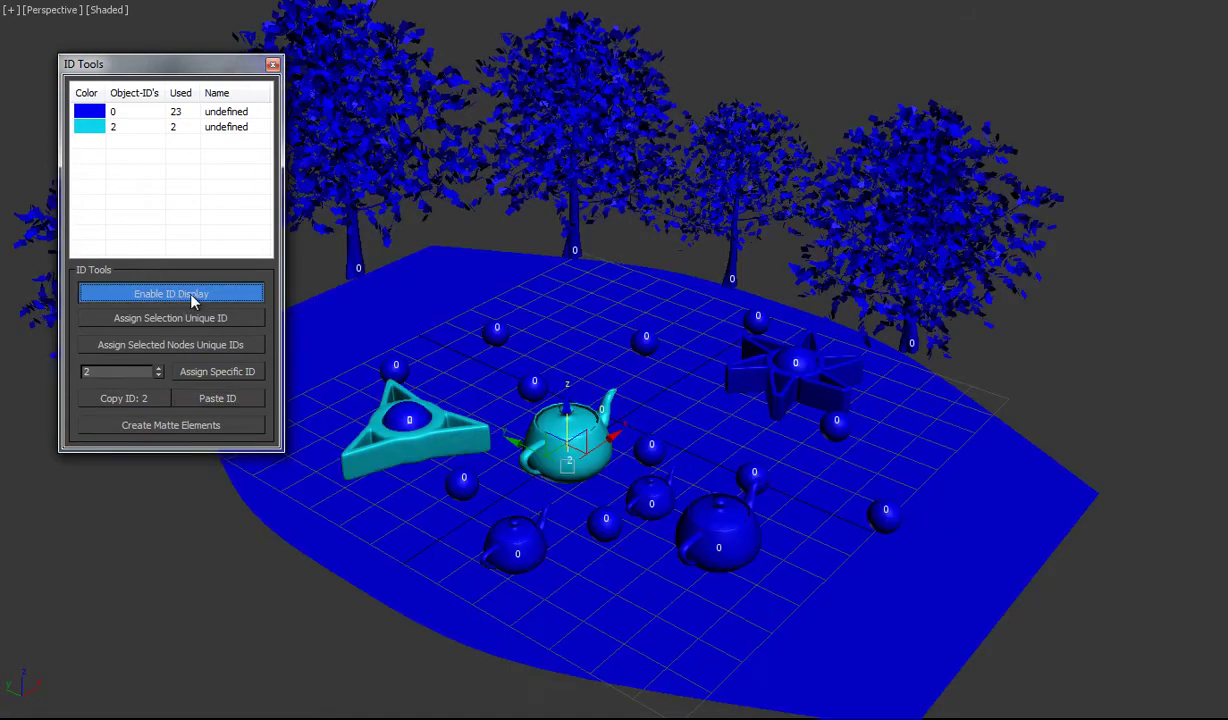
click(455, 241)
drag(1077, 74, 55, 205)
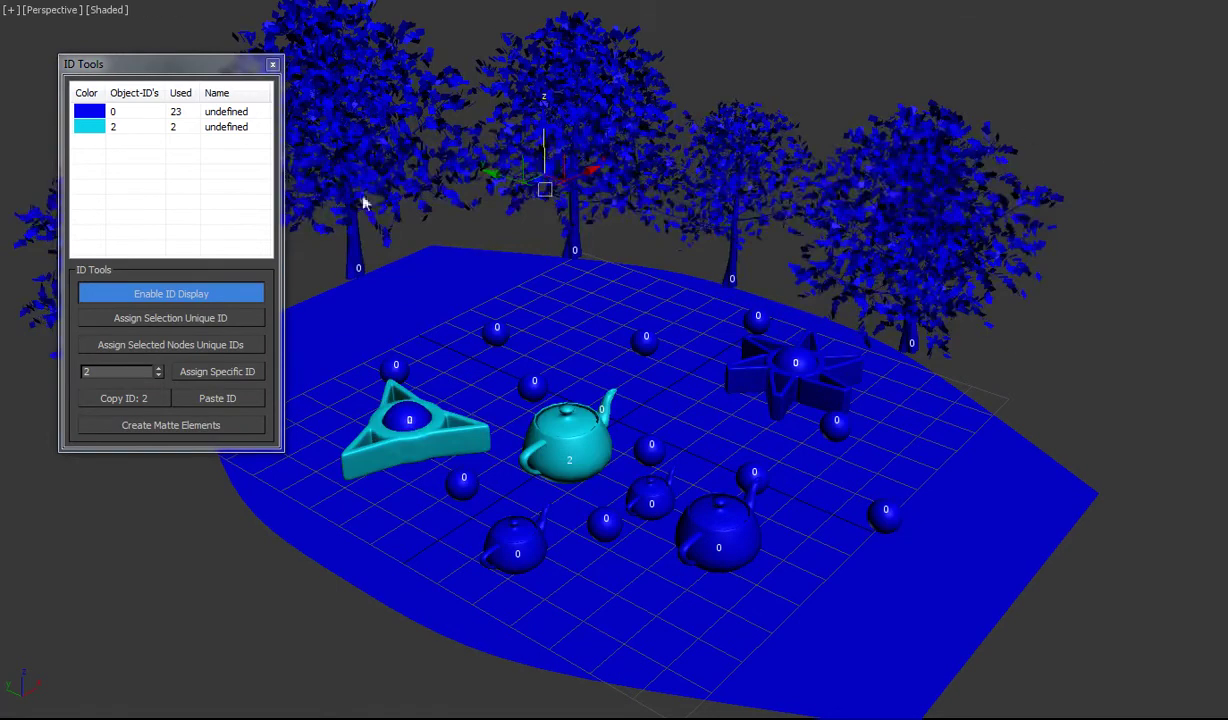
click(170, 320)
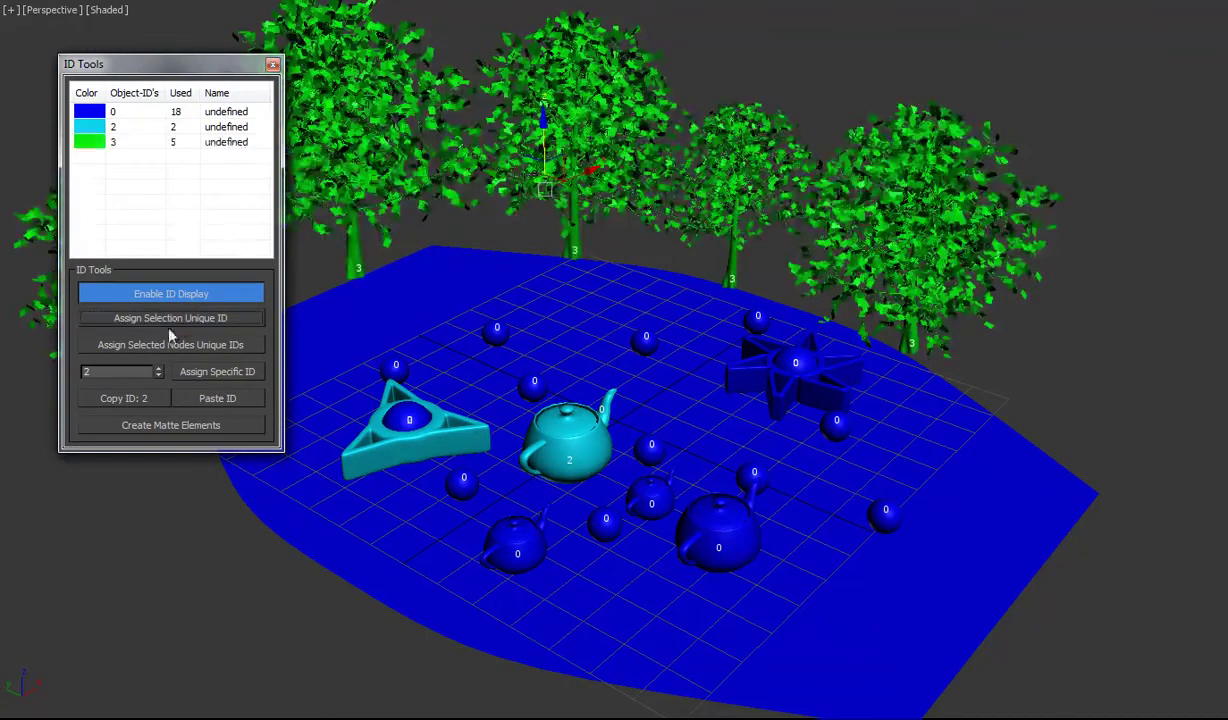
- Name object ID 3 'Trees'
right_click(210, 142)
click(307, 222)
text(Trees)
key(Return)
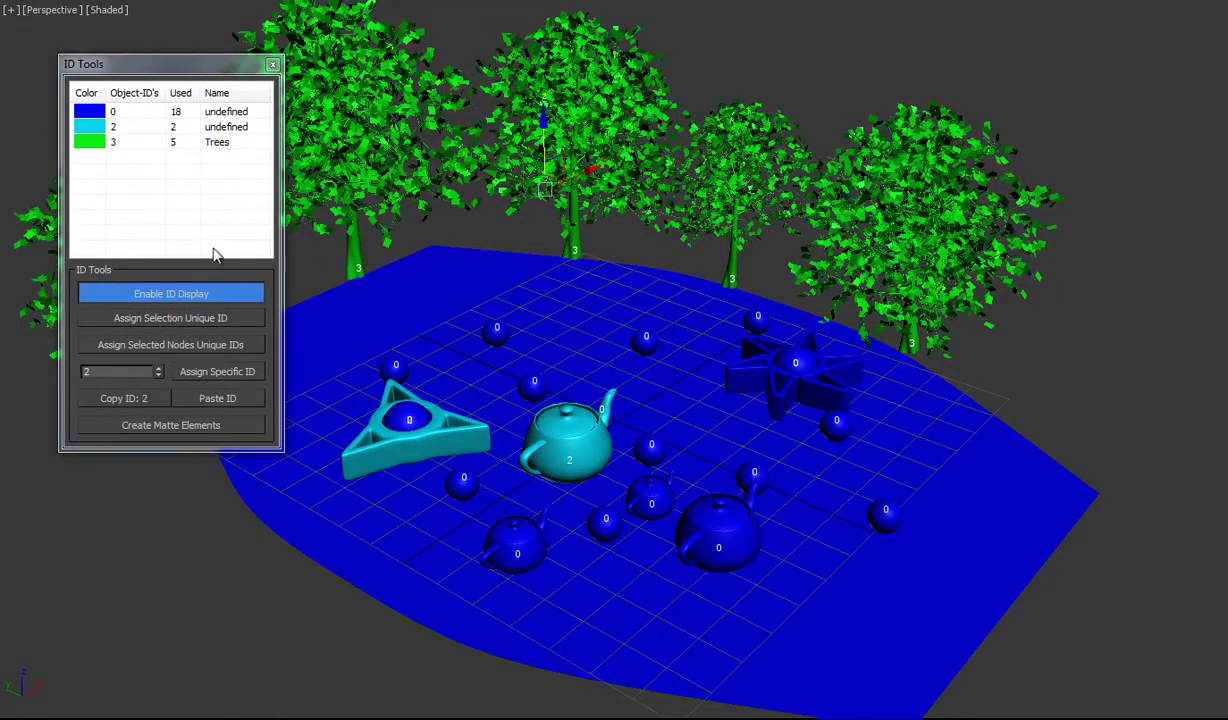
- Select objects through the Trees, ID 2 and ID 0 entries to check them, then clear the selection
click(145, 147)
click(126, 127)
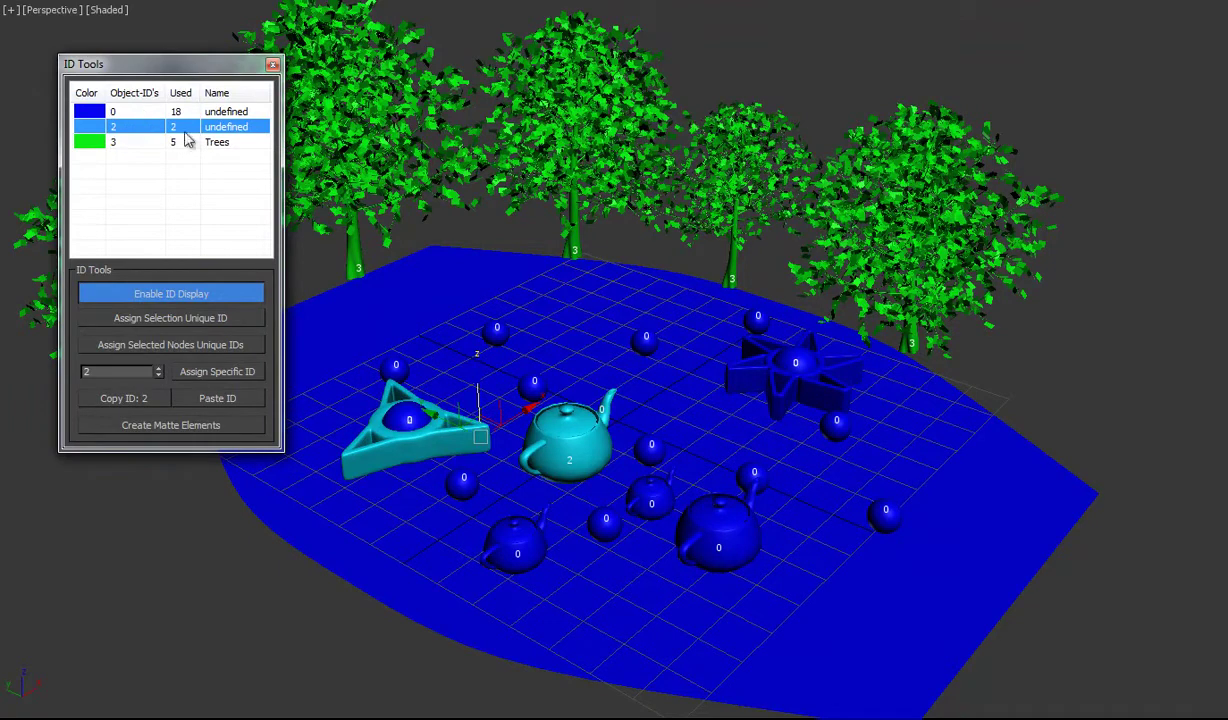
click(137, 114)
click(137, 126)
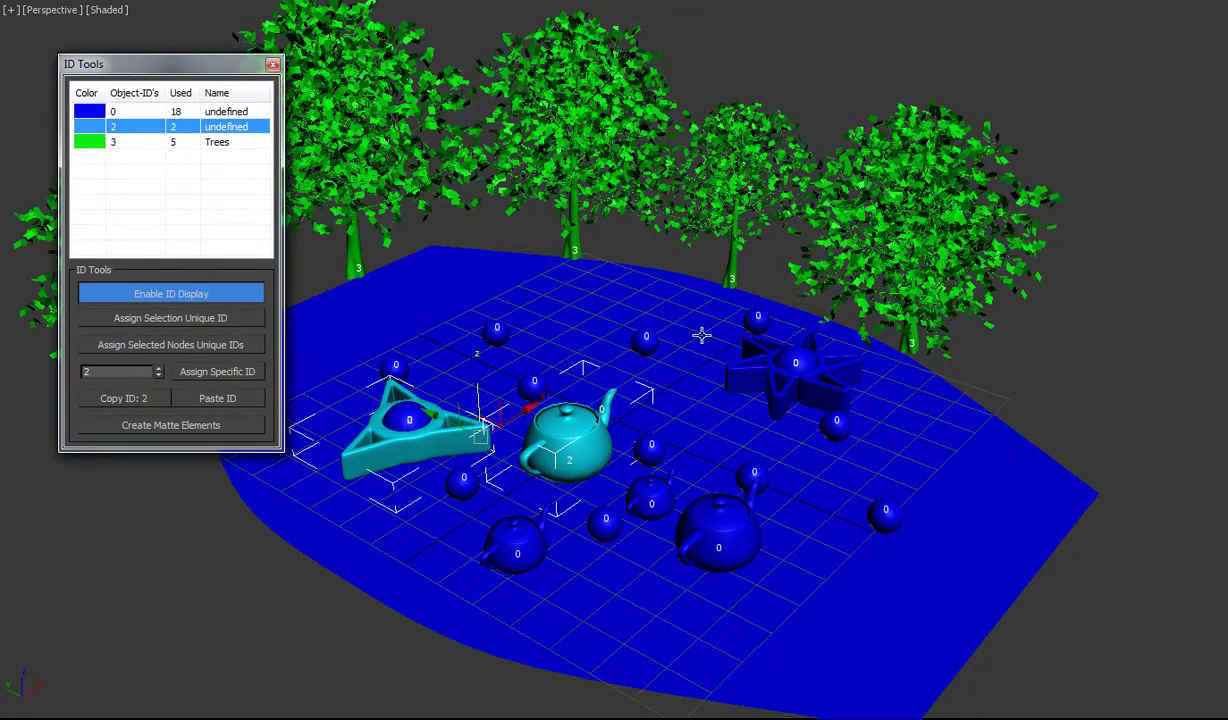
click(615, 240)
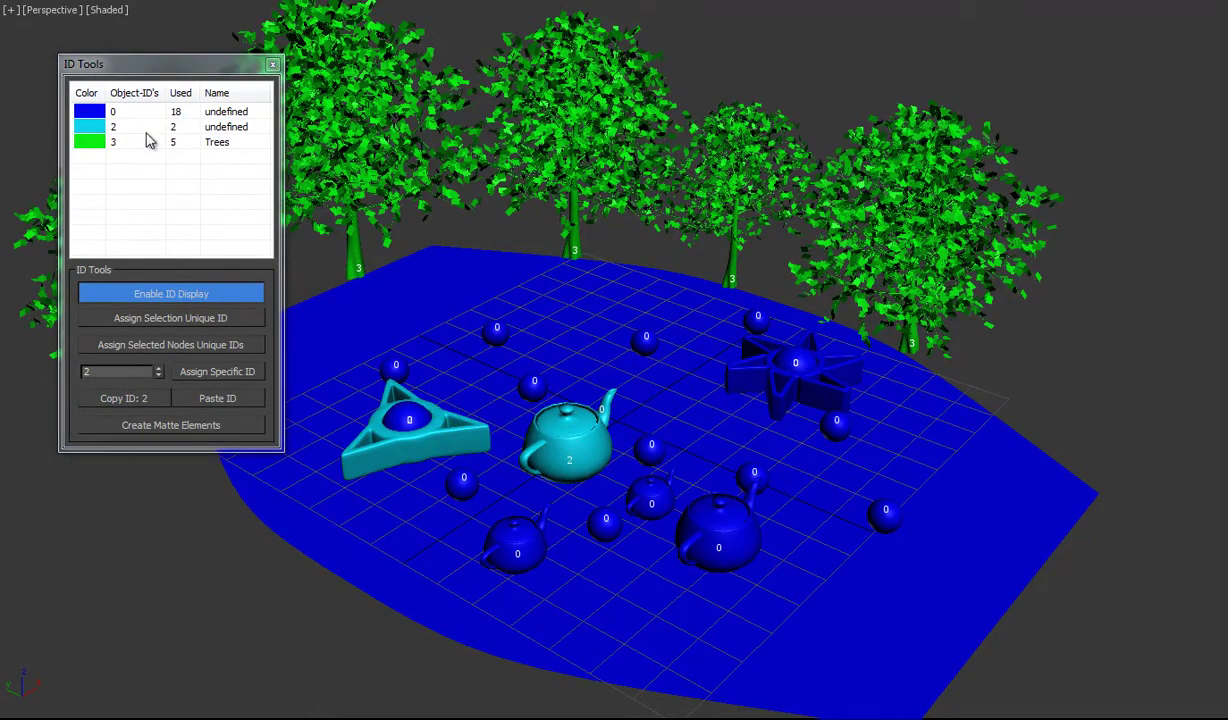
- Delete all four teapots from the scene
click(550, 433)
key(Delete)
click(524, 528)
click(722, 532)
key(Delete)
click(648, 494)
key(Delete)
- Give one small sphere a new object ID 4 and colour that ID yellow
click(522, 382)
click(170, 318)
right_click(94, 158)
click(168, 218)
drag(233, 311, 212, 268)
click(480, 410)
- Name object ID 4 'SmallBB'
right_click(241, 158)
click(300, 249)
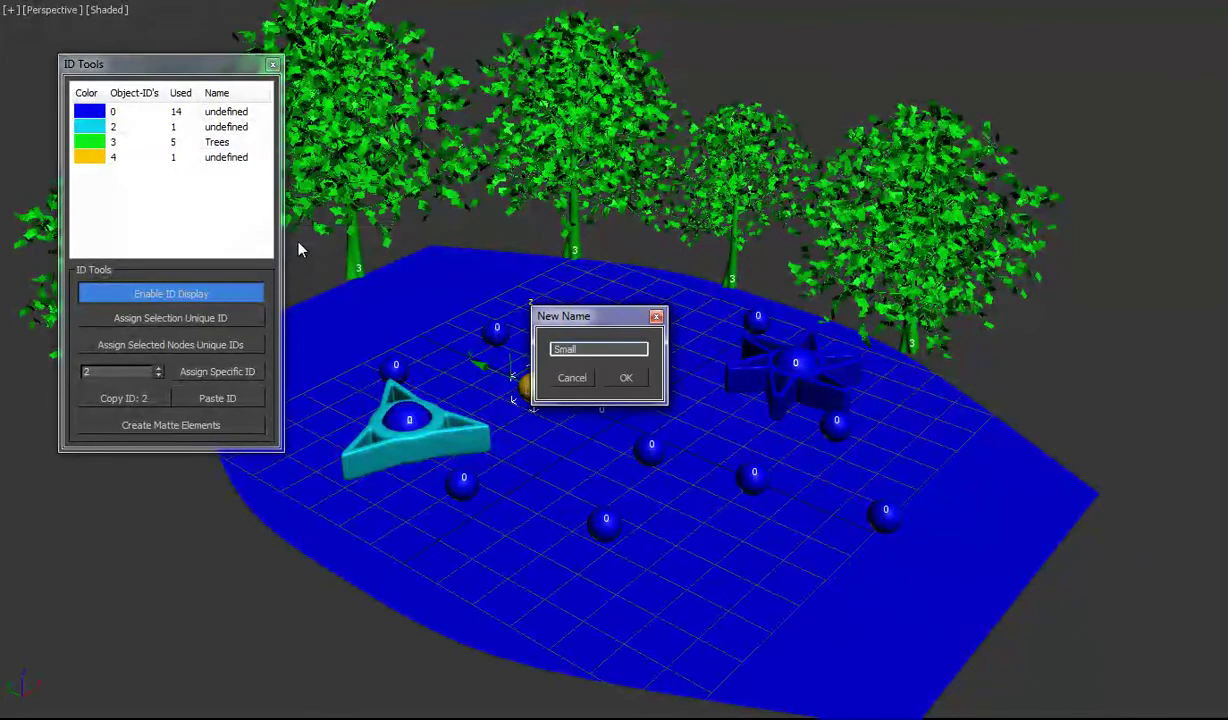
text(SmallBB)
click(626, 378)
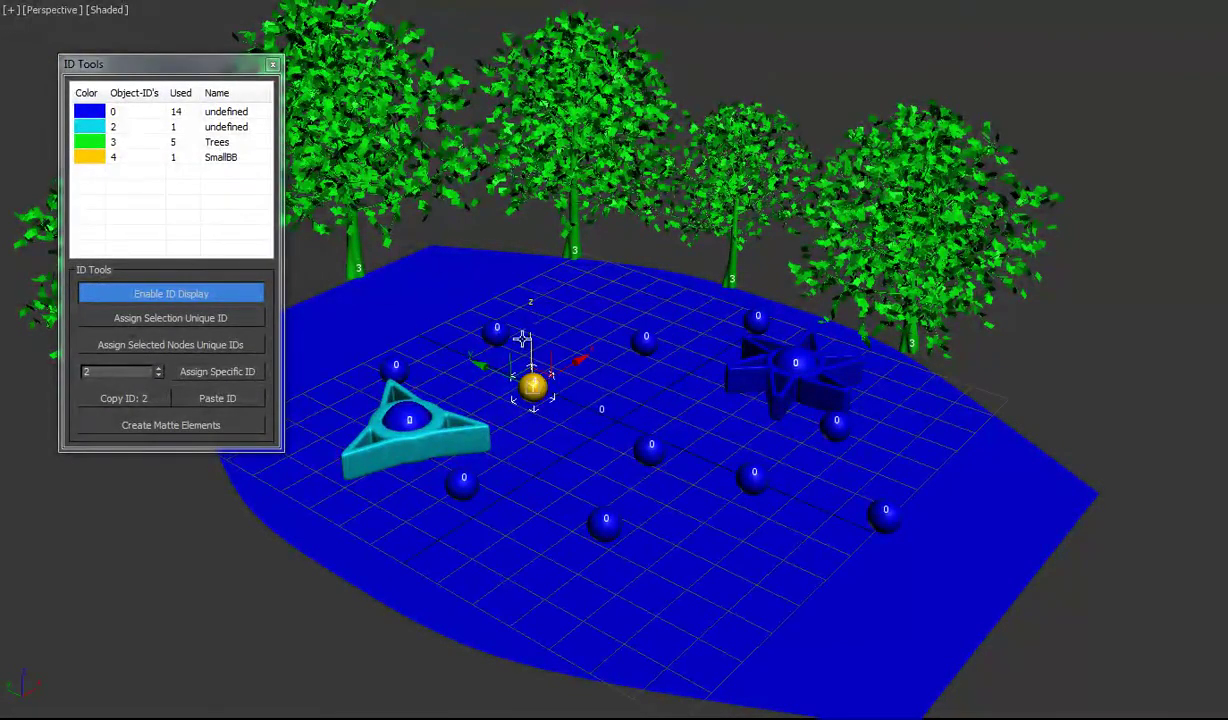
- Assign the SmallBB ID to six selected small spheres
click(497, 328)
ctrl+click(393, 360)
ctrl+click(455, 476)
ctrl+click(598, 515)
ctrl+click(652, 438)
ctrl+click(632, 337)
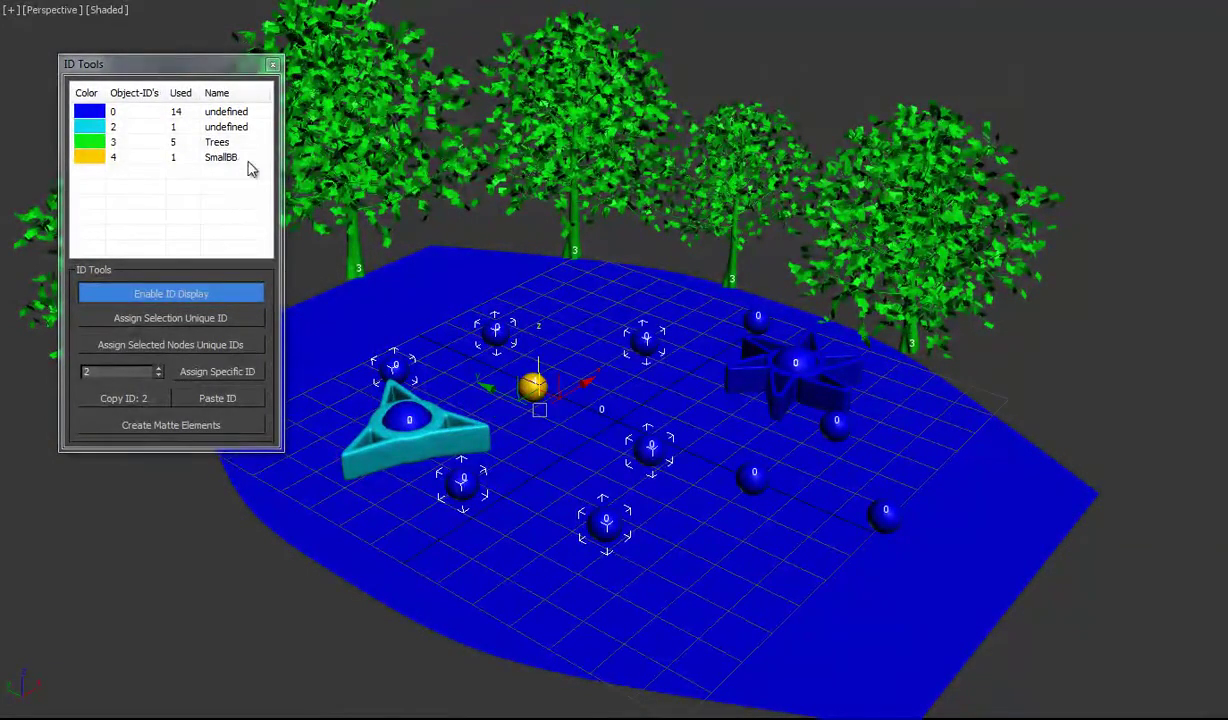
right_click(228, 160)
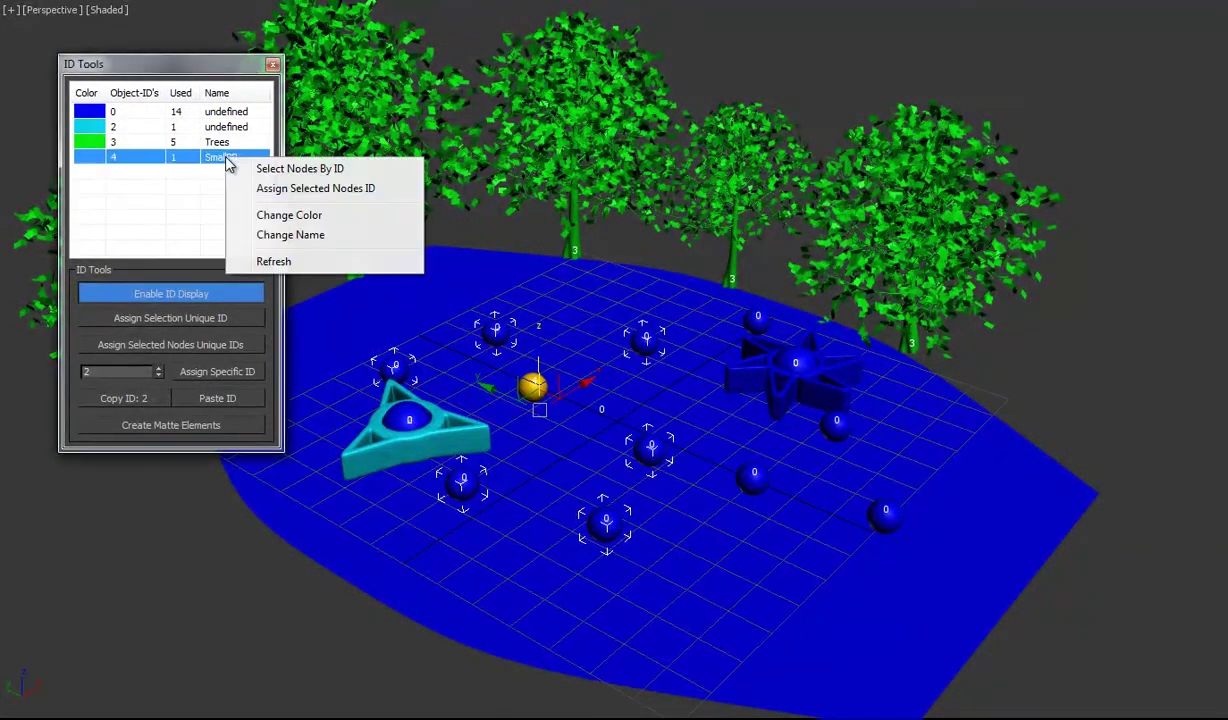
click(308, 190)
- Copy ID 4 from a yellow sphere and paste it onto four more small spheres
click(643, 342)
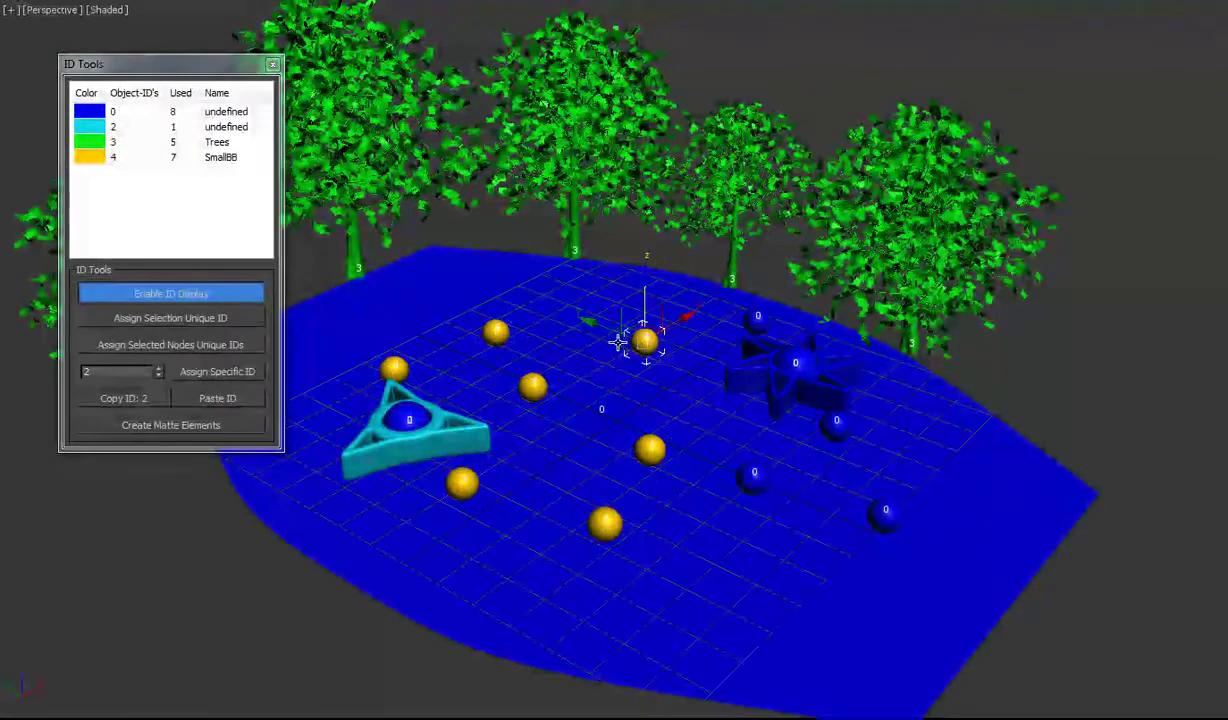
click(123, 398)
click(757, 318)
ctrl+click(827, 424)
ctrl+click(754, 473)
ctrl+click(885, 510)
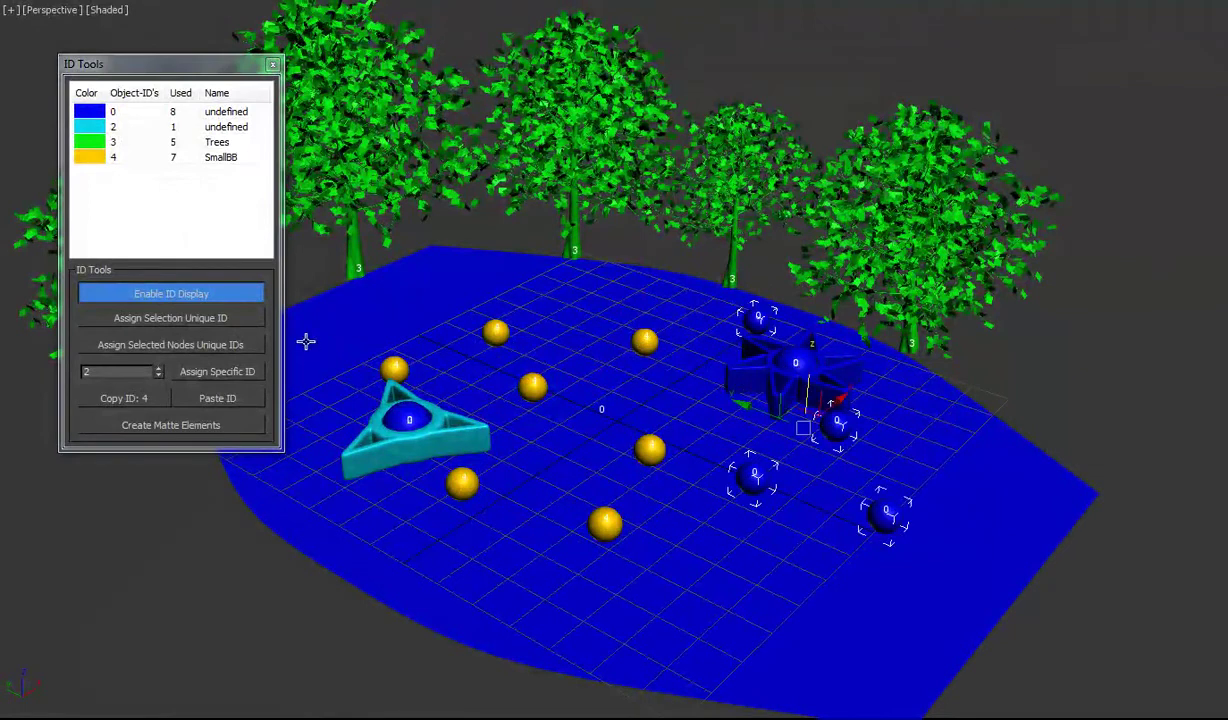
click(218, 398)
- Clear the selection and select the star and triangle objects
click(1061, 452)
click(768, 352)
ctrl+click(386, 414)
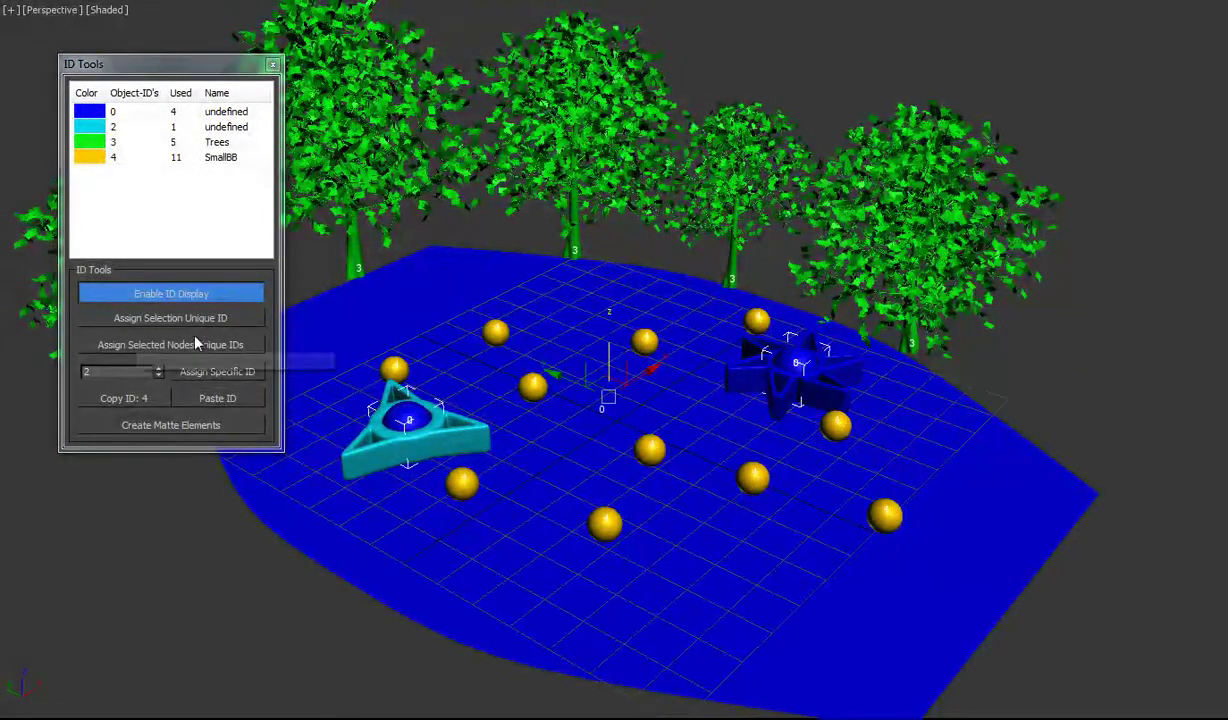
- Assign the selection a new ID 5 and name it 'LargeBB'
click(170, 318)
right_click(229, 173)
click(286, 252)
text(LargeBB)
key(Return)
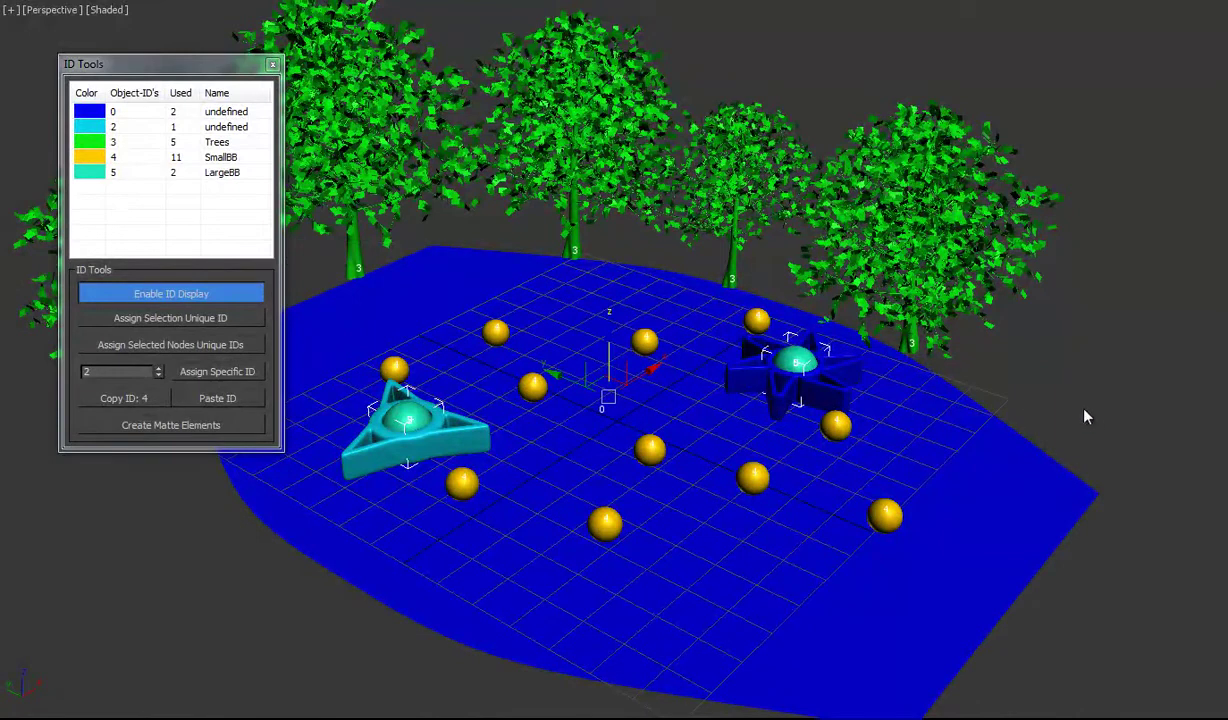
- Give the star and triangle a new ID 6 named 'PlasticParts'
click(835, 387)
ctrl+click(459, 440)
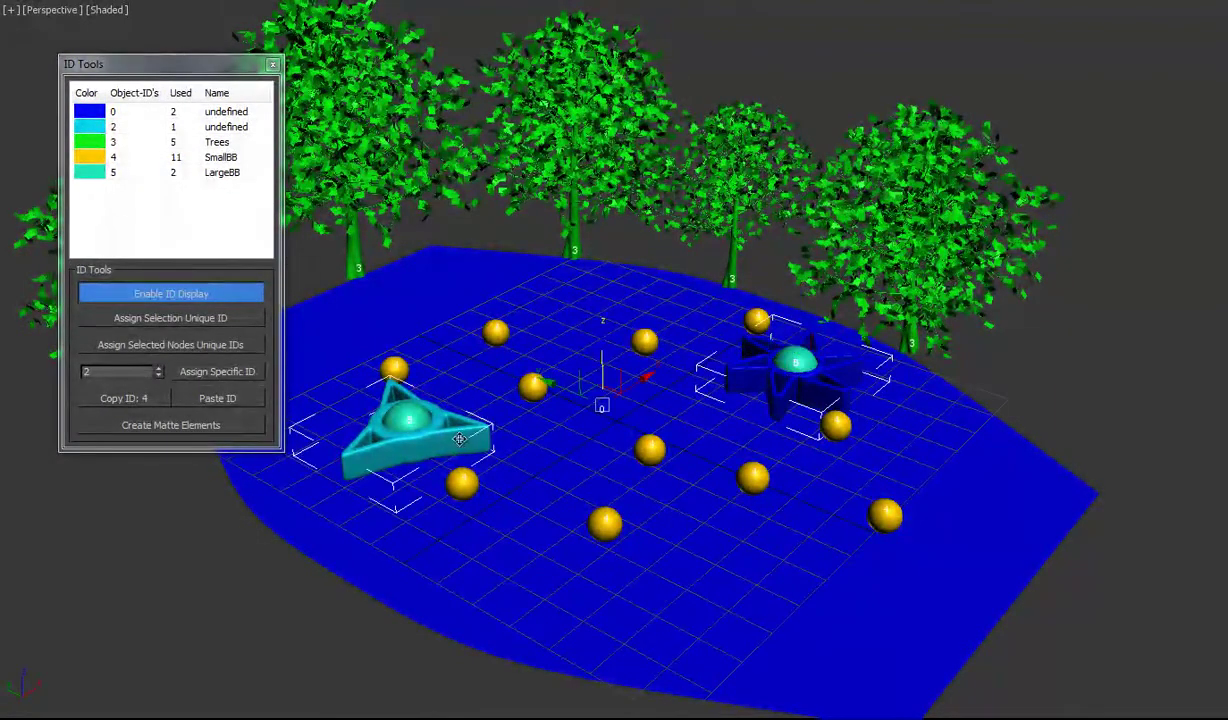
click(162, 319)
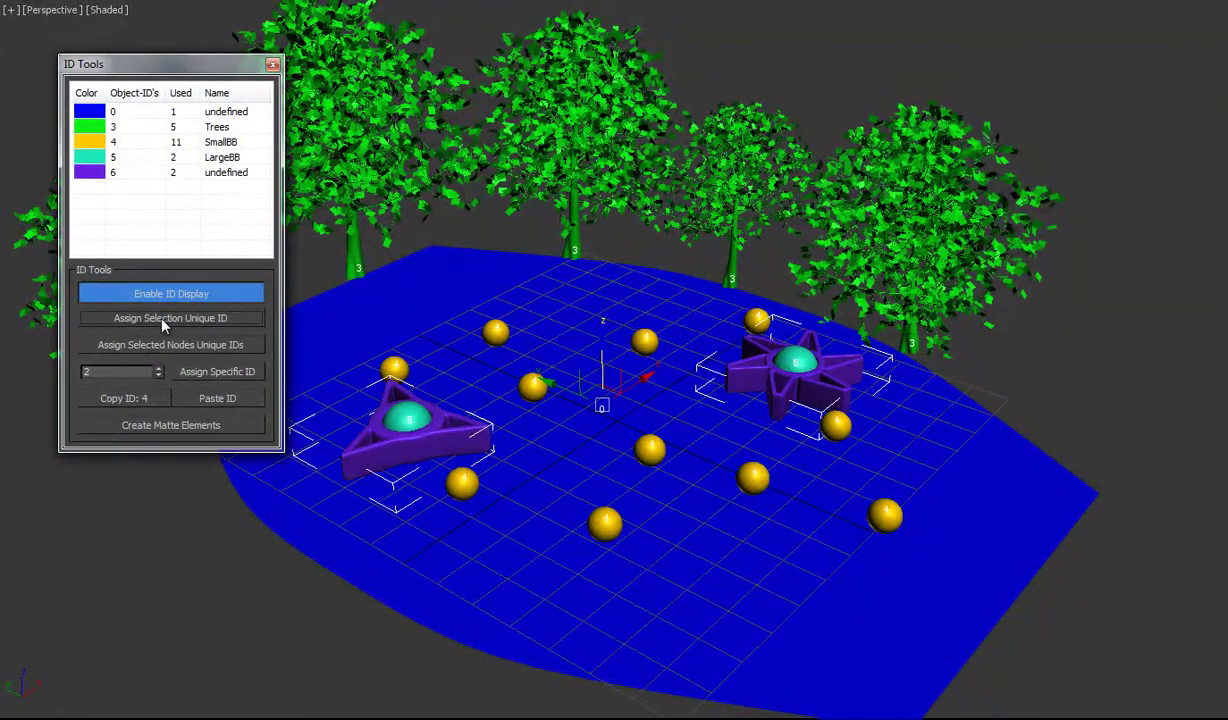
right_click(213, 173)
click(304, 252)
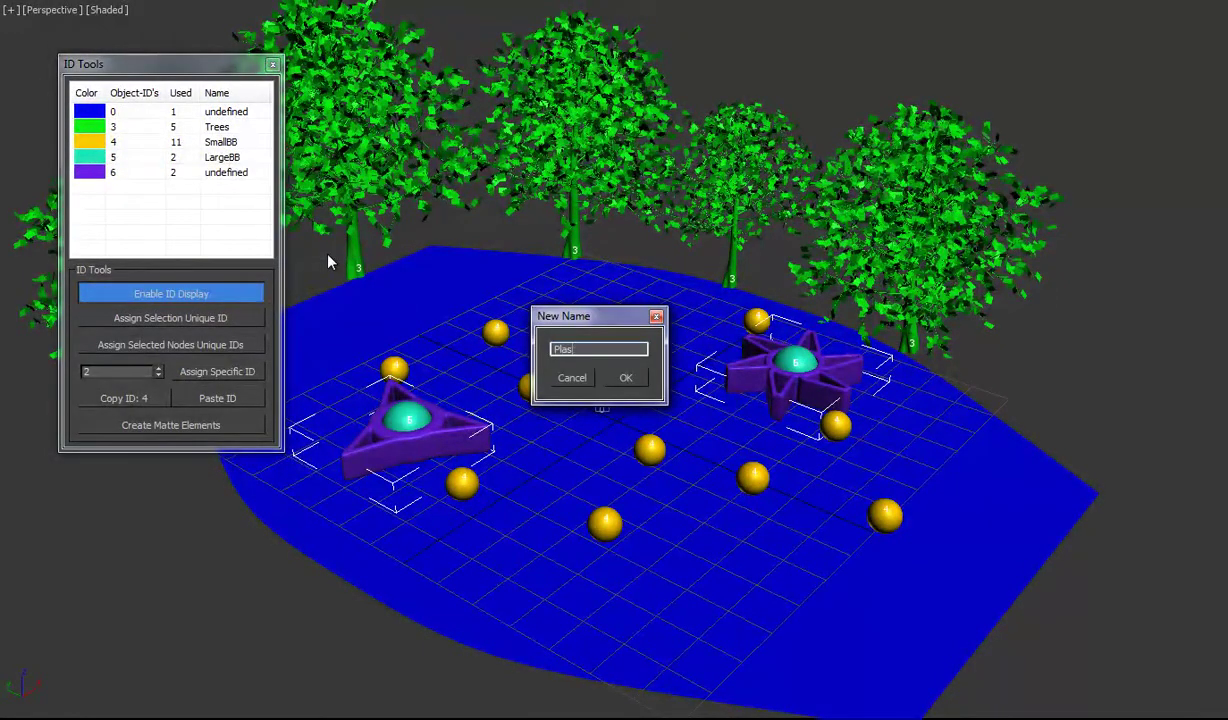
text(PlasticParts)
key(Return)
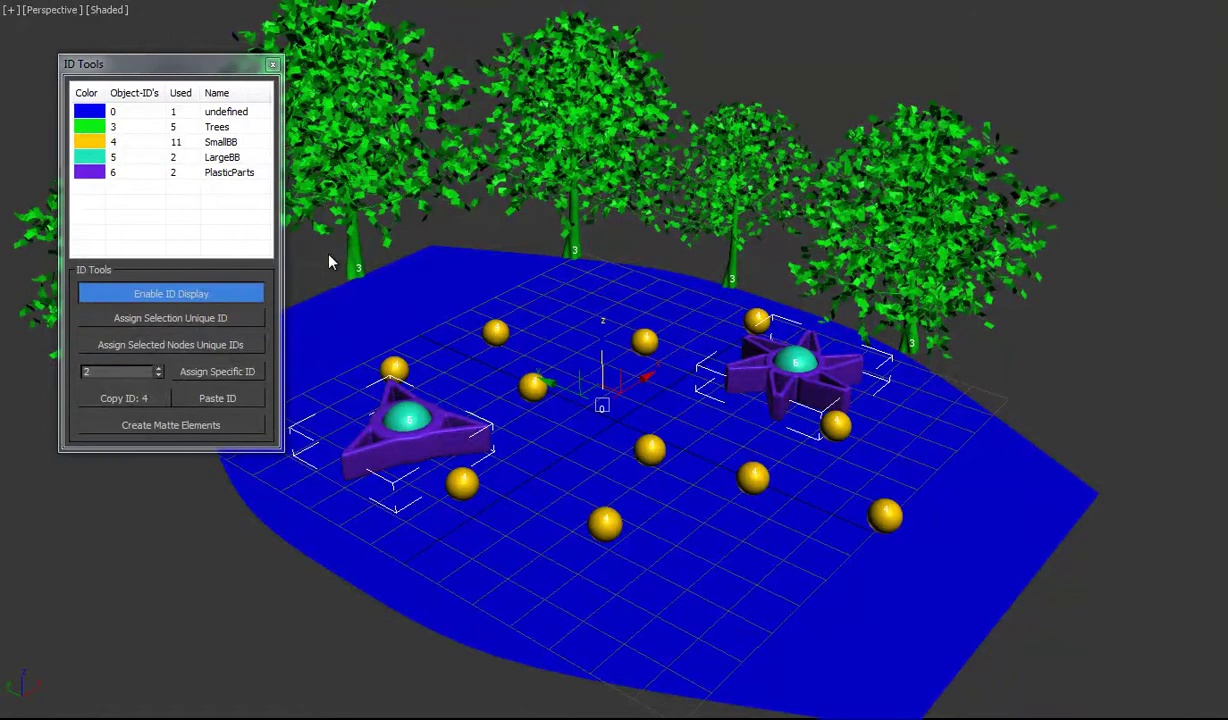
- Rename object ID 0 to 'Ground'
right_click(225, 112)
click(303, 196)
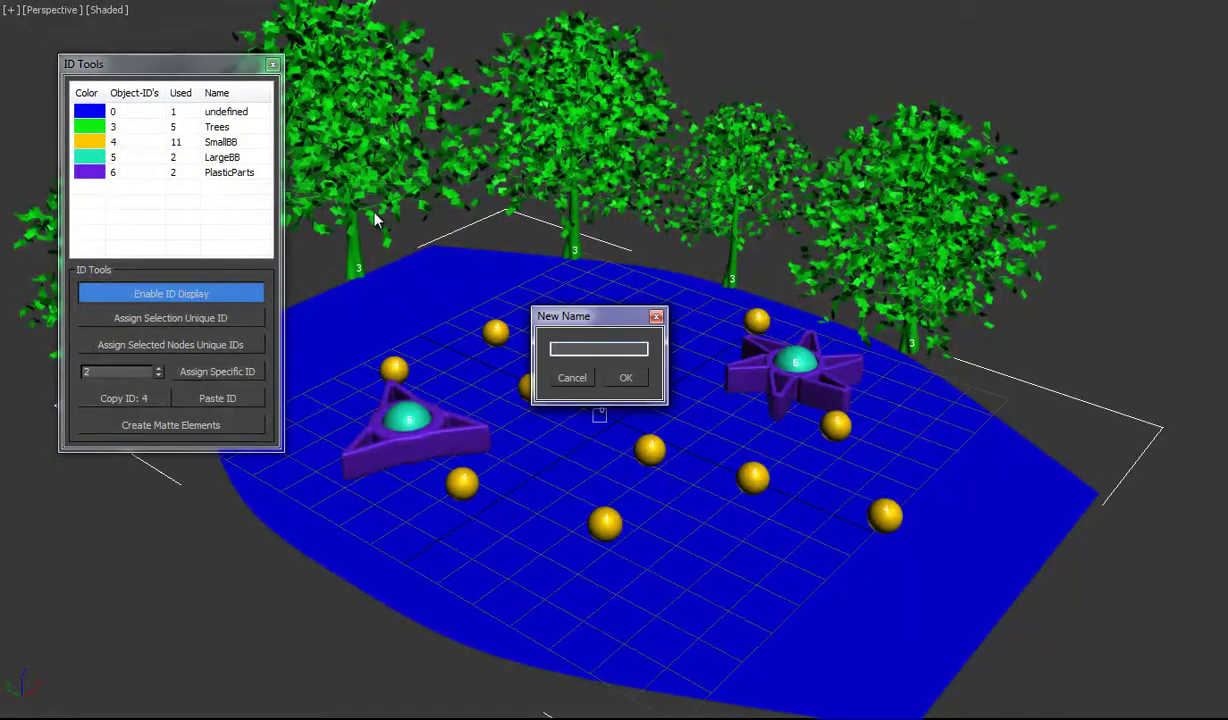
text(Ground)
key(Return)
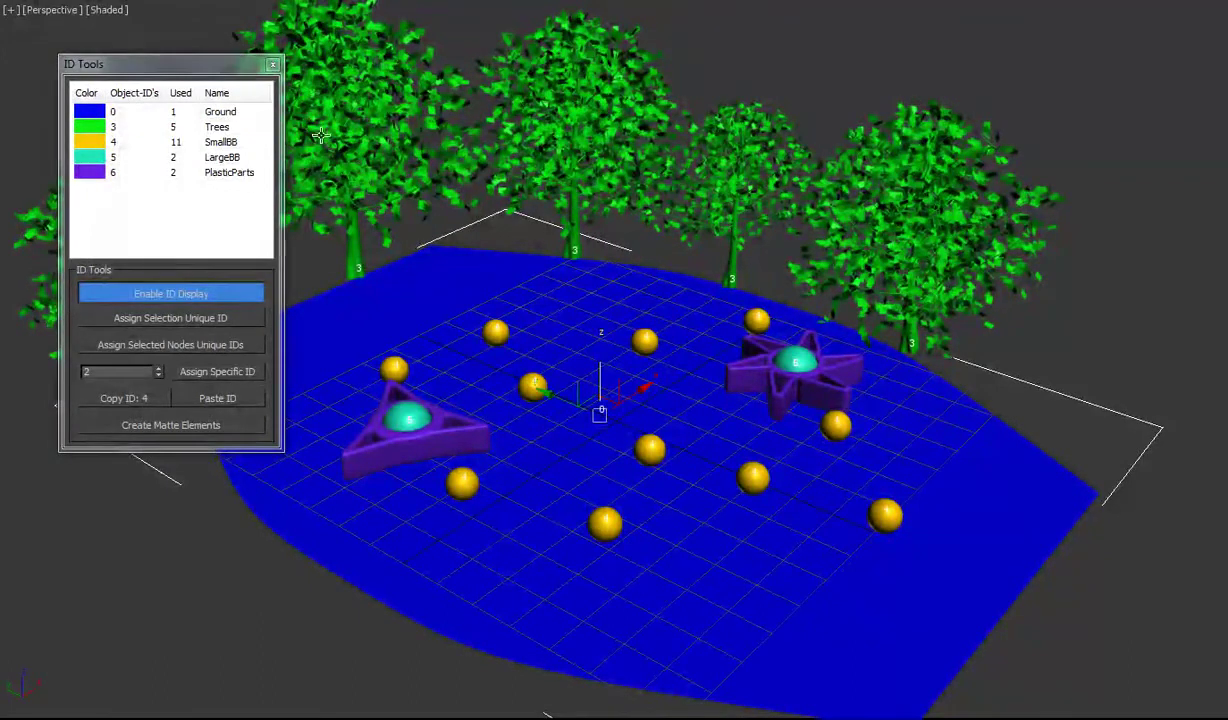
right_click(229, 119)
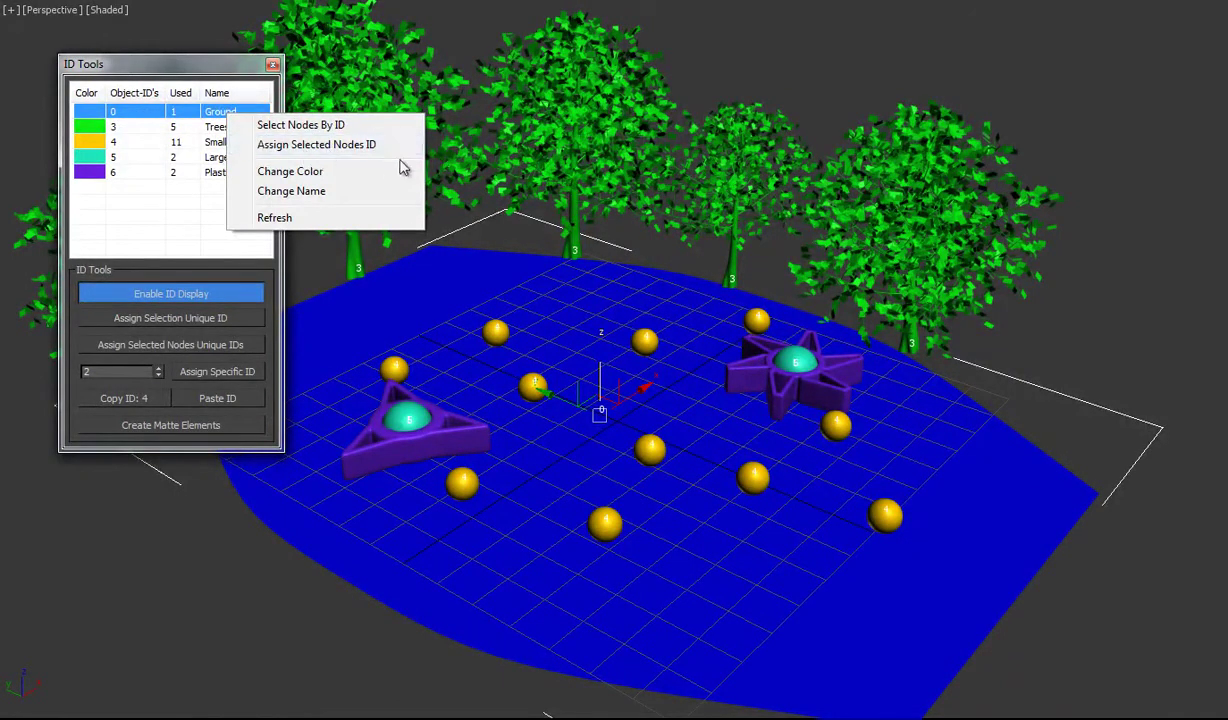
click(160, 127)
click(143, 142)
click(143, 170)
right_click(237, 142)
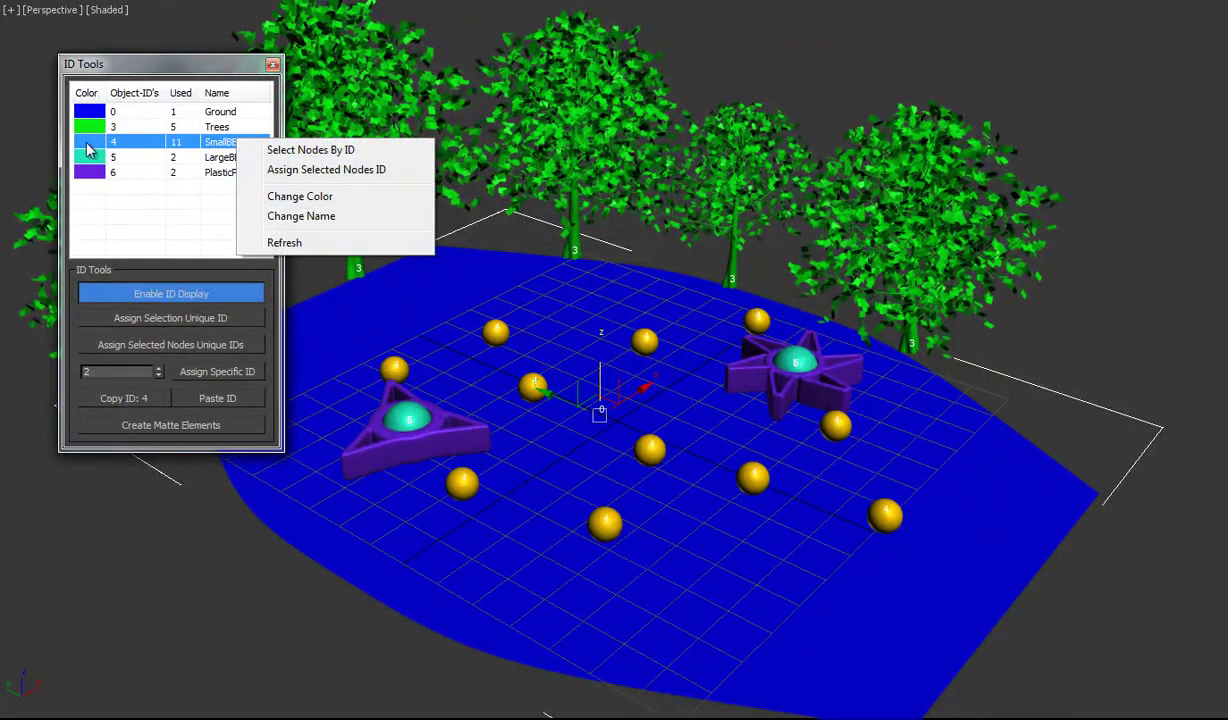
click(110, 157)
click(137, 159)
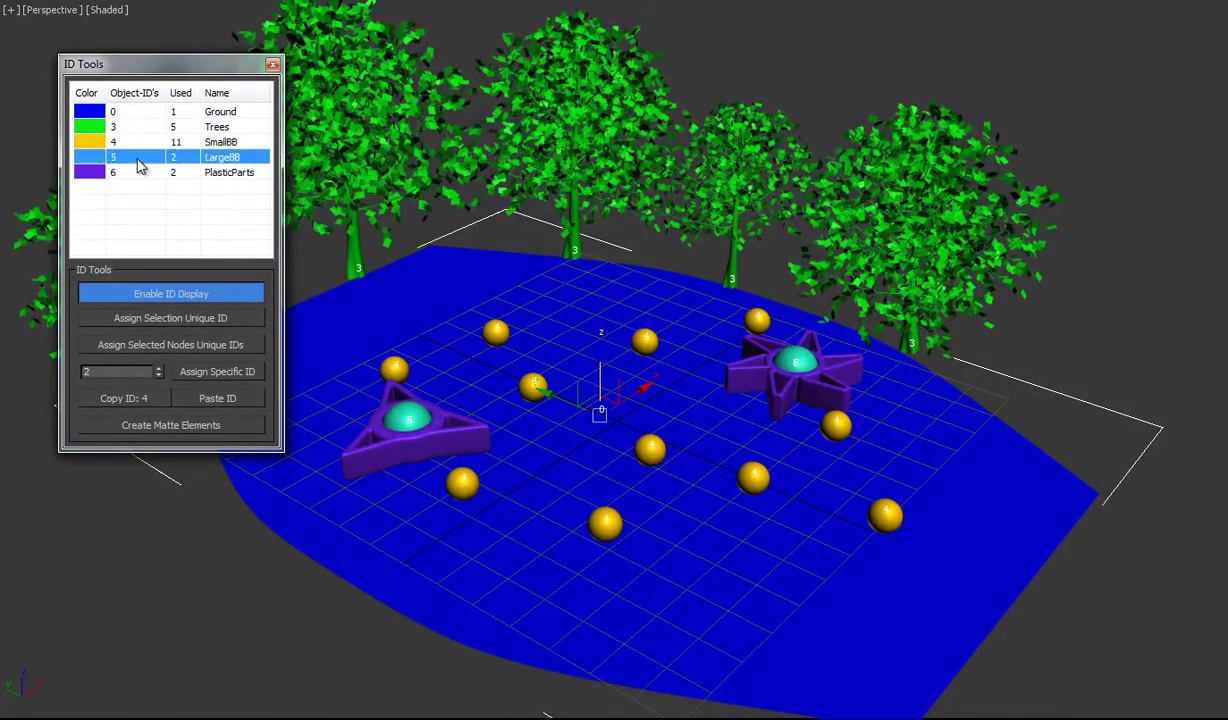
right_click(205, 142)
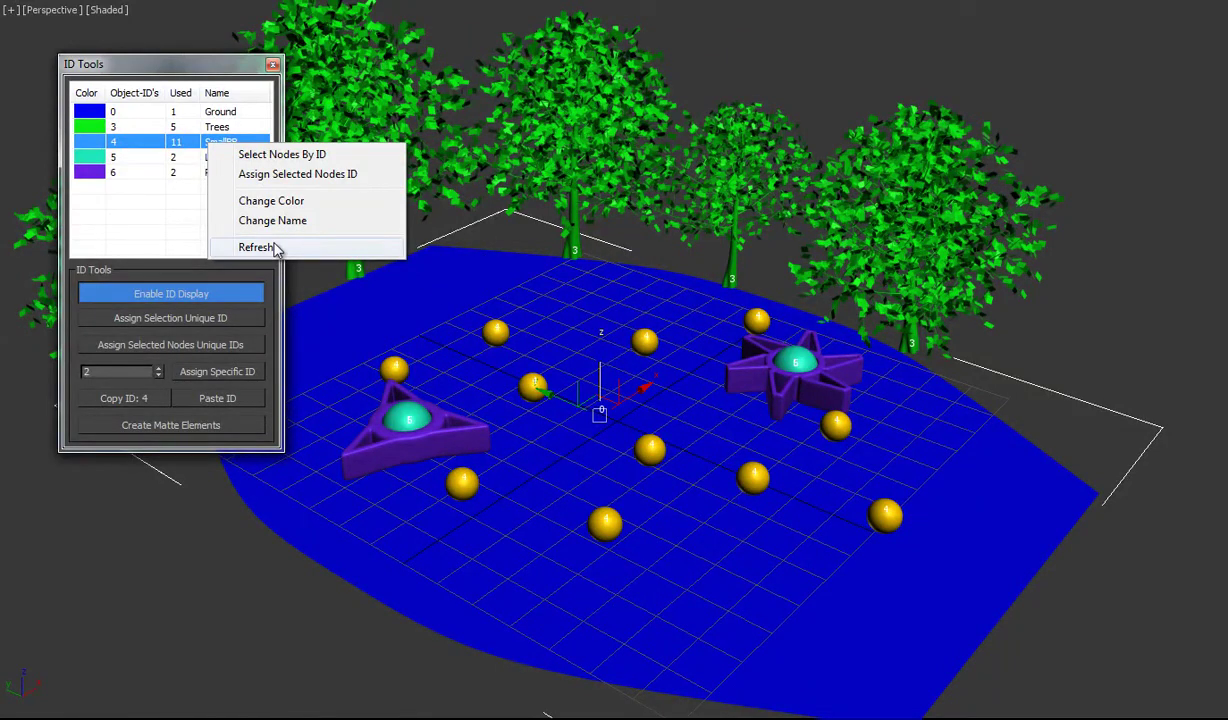
click(140, 239)
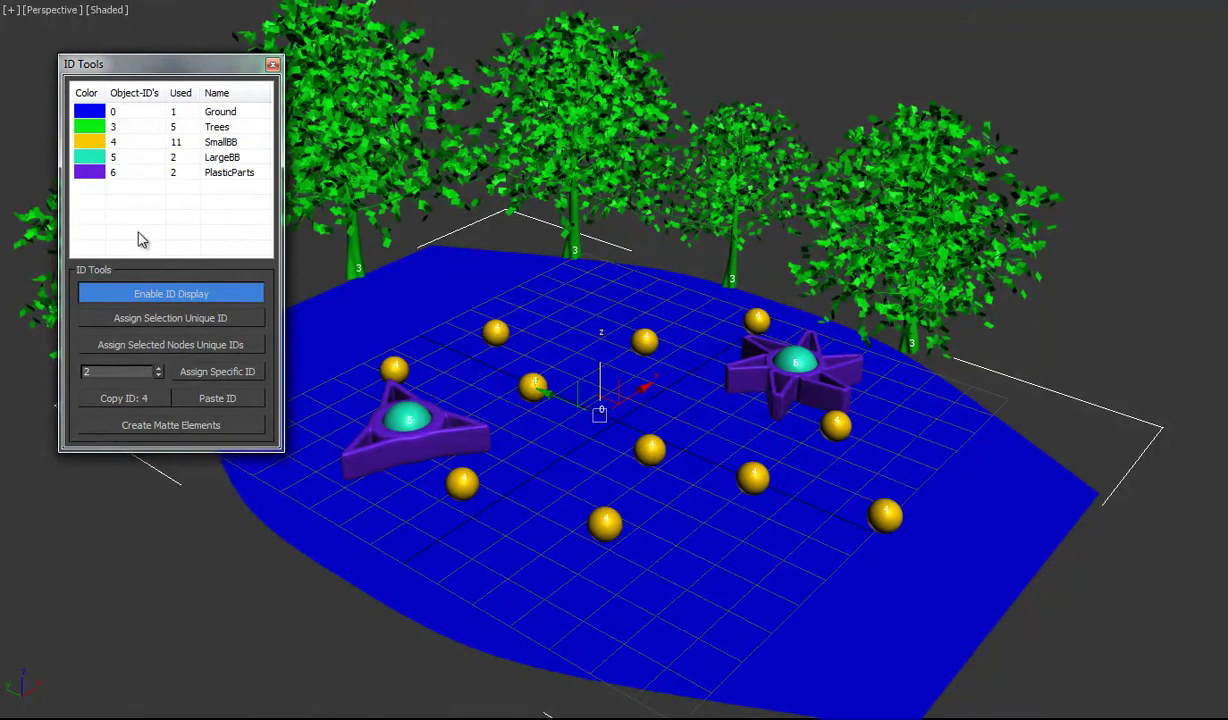
- Turn off ID colour display and create matte render elements M_Ground through M_PlasticParts
click(176, 294)
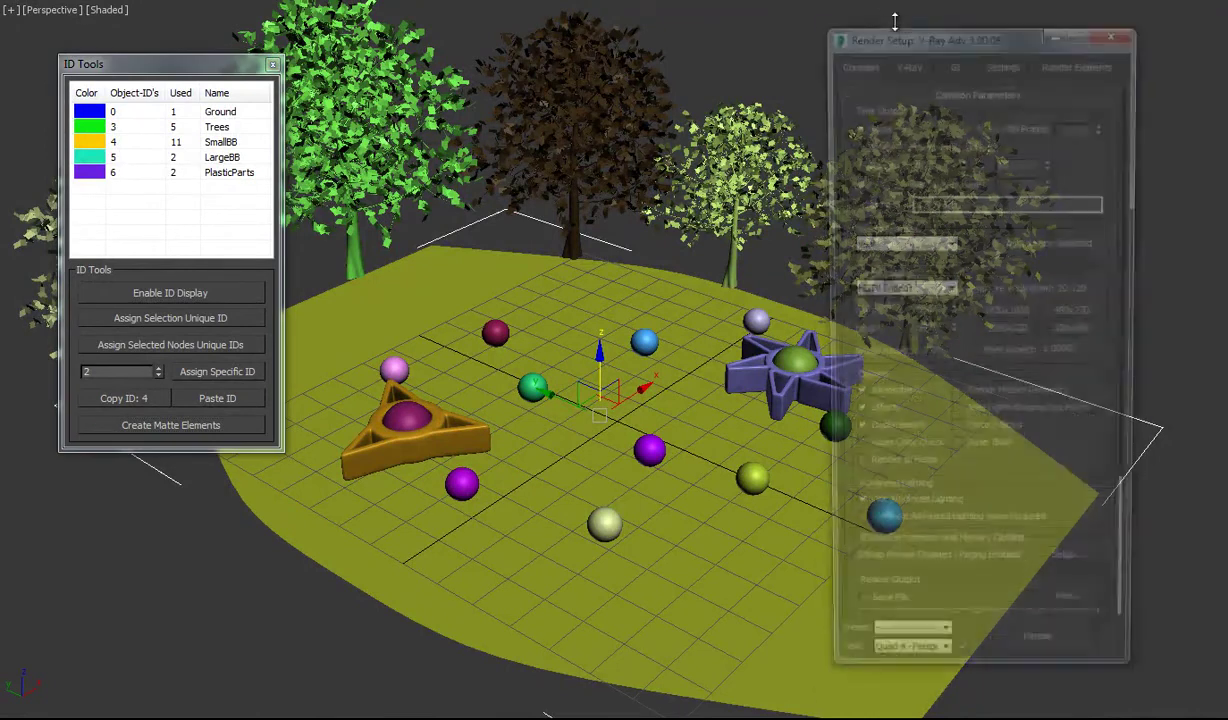
click(1078, 62)
drag(927, 271, 866, 174)
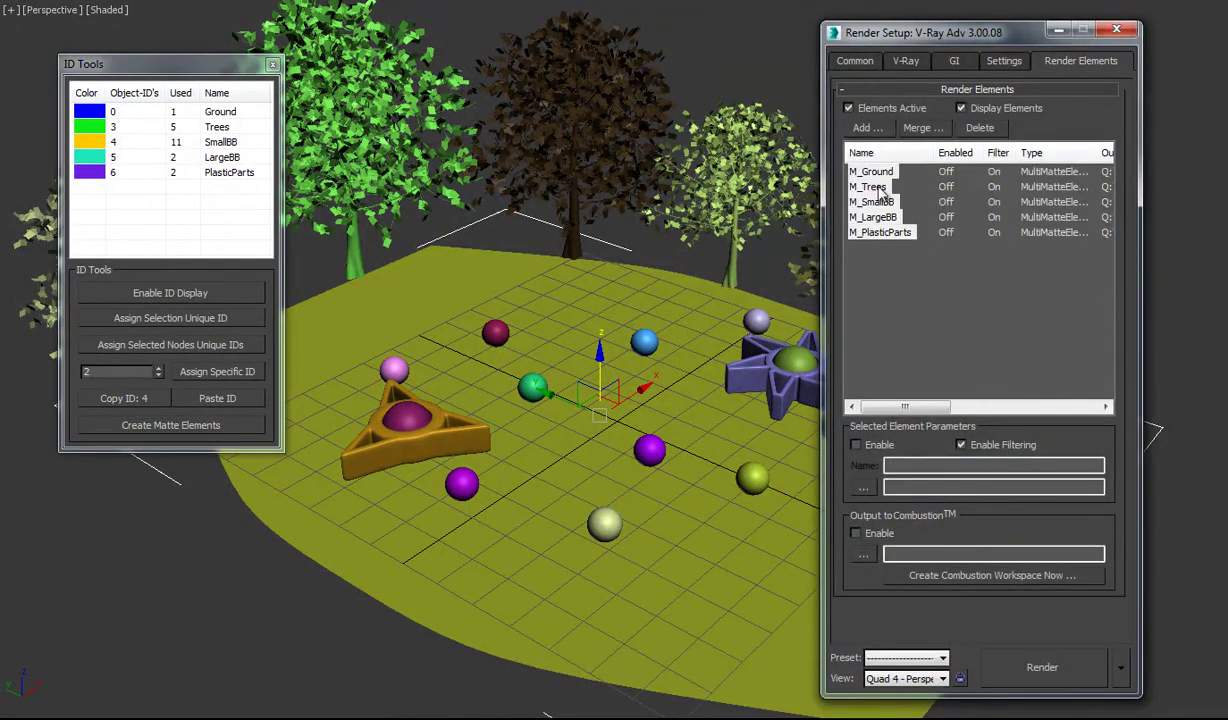
- Inspect the VRayMtlID parameters of the M_Ground and M_PlasticParts elements
click(872, 172)
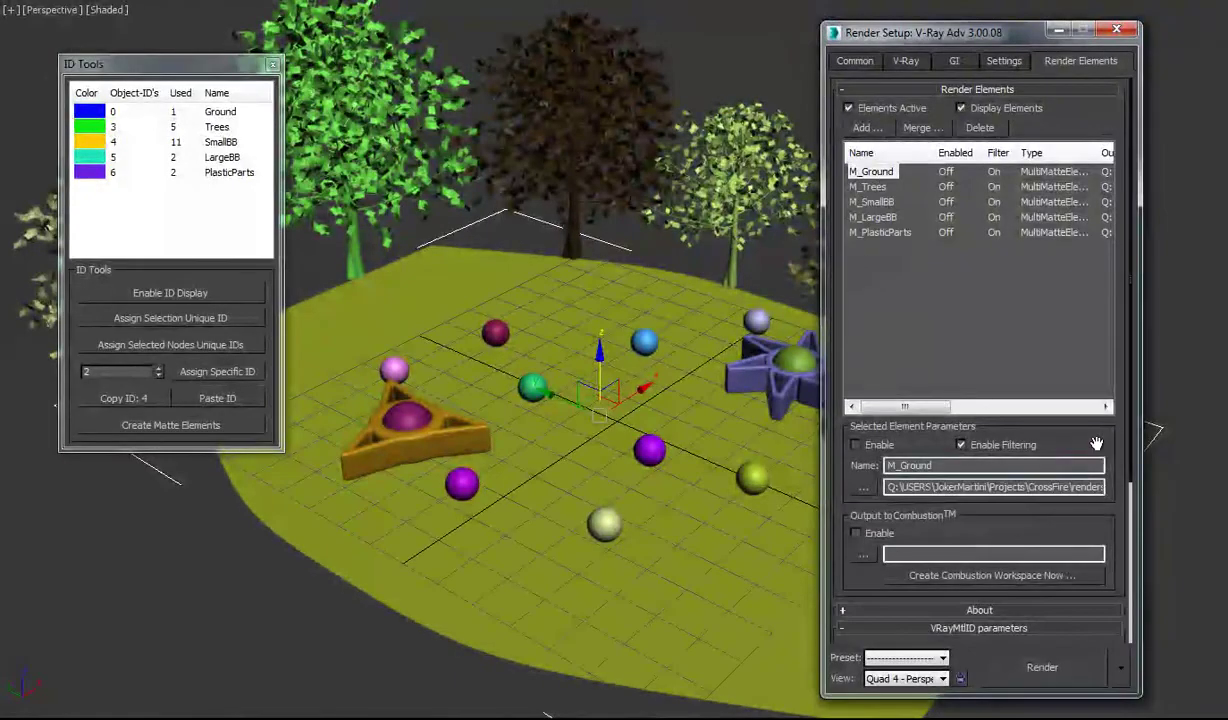
scroll(1093, 440, down, 5)
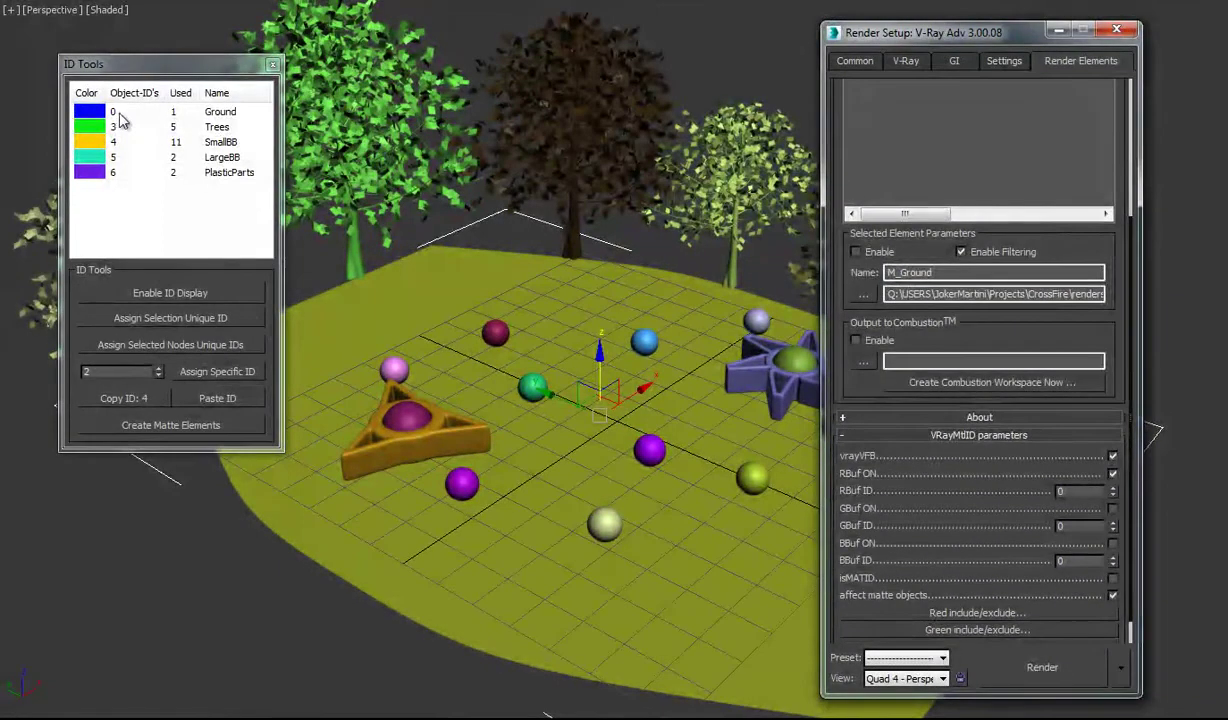
scroll(896, 164, up, 5)
click(978, 233)
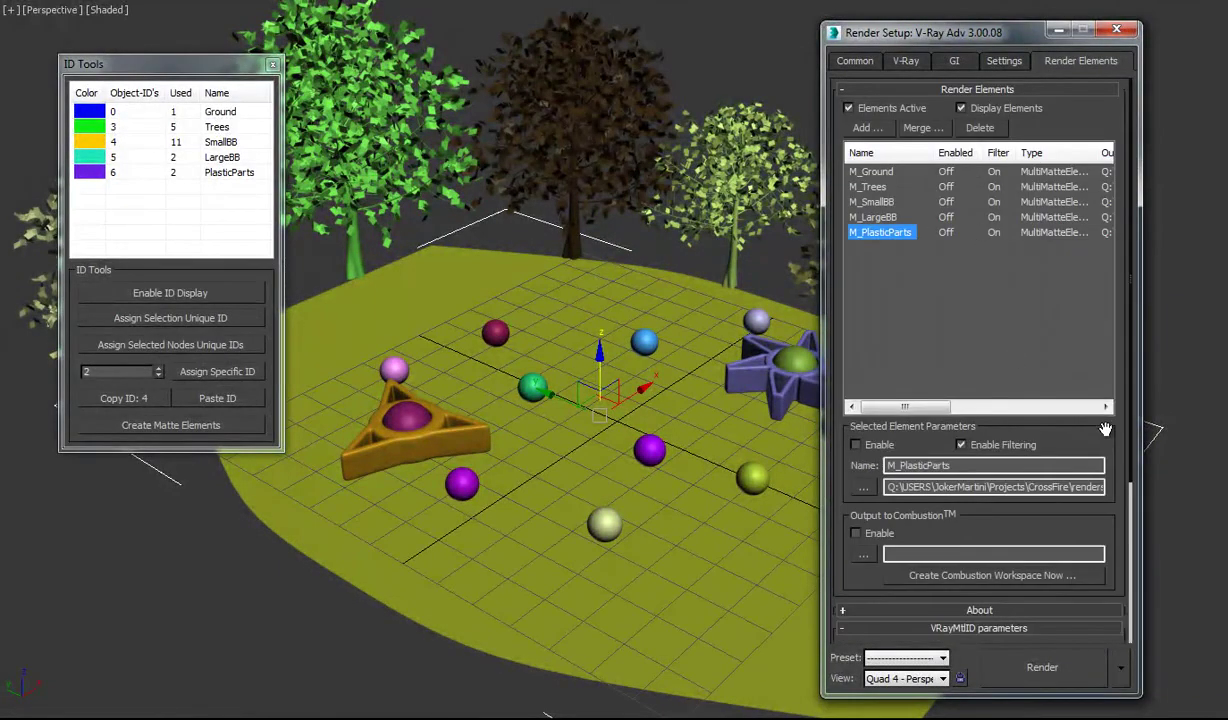
scroll(990, 200, down, 5)
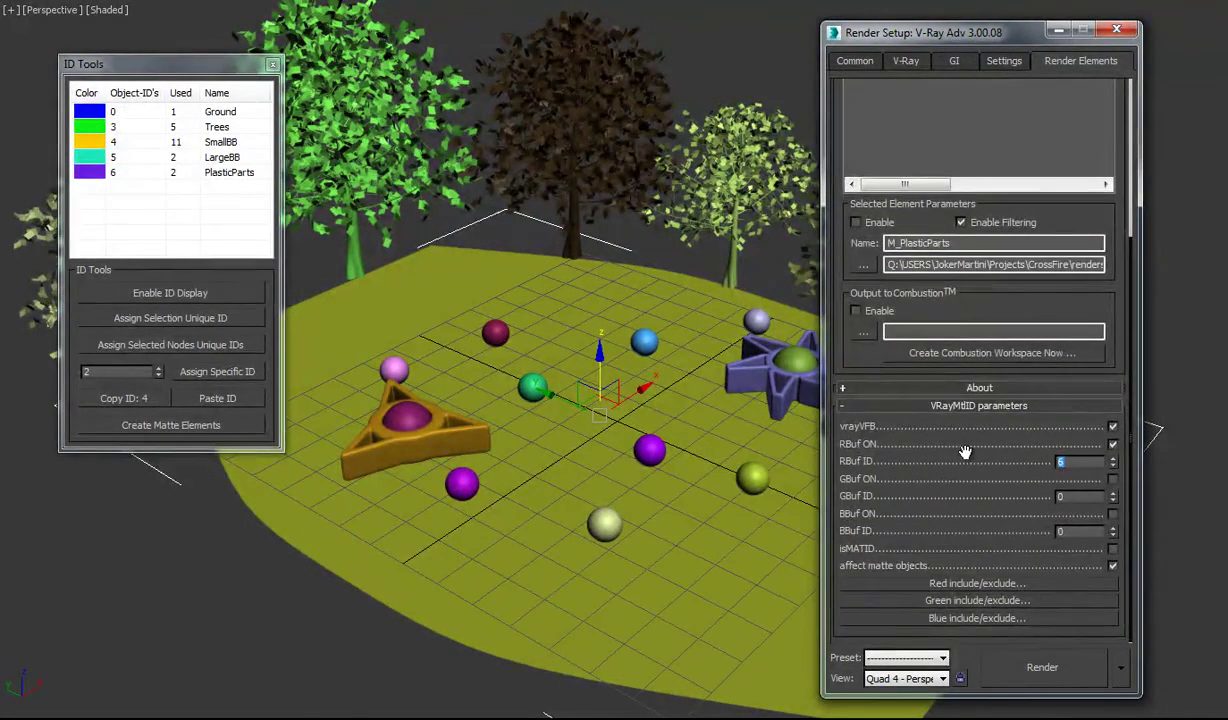
scroll(965, 452, up, 5)
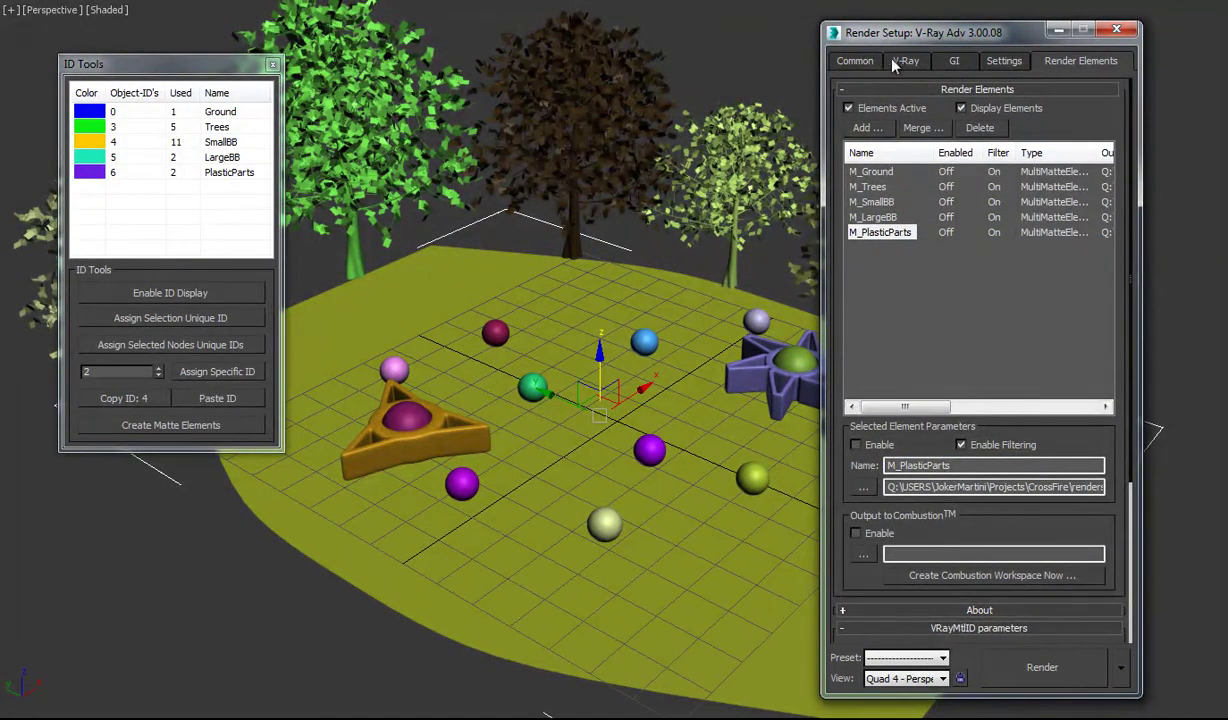
- Return to the Common render settings and render the scene with Shift+Q
click(852, 62)
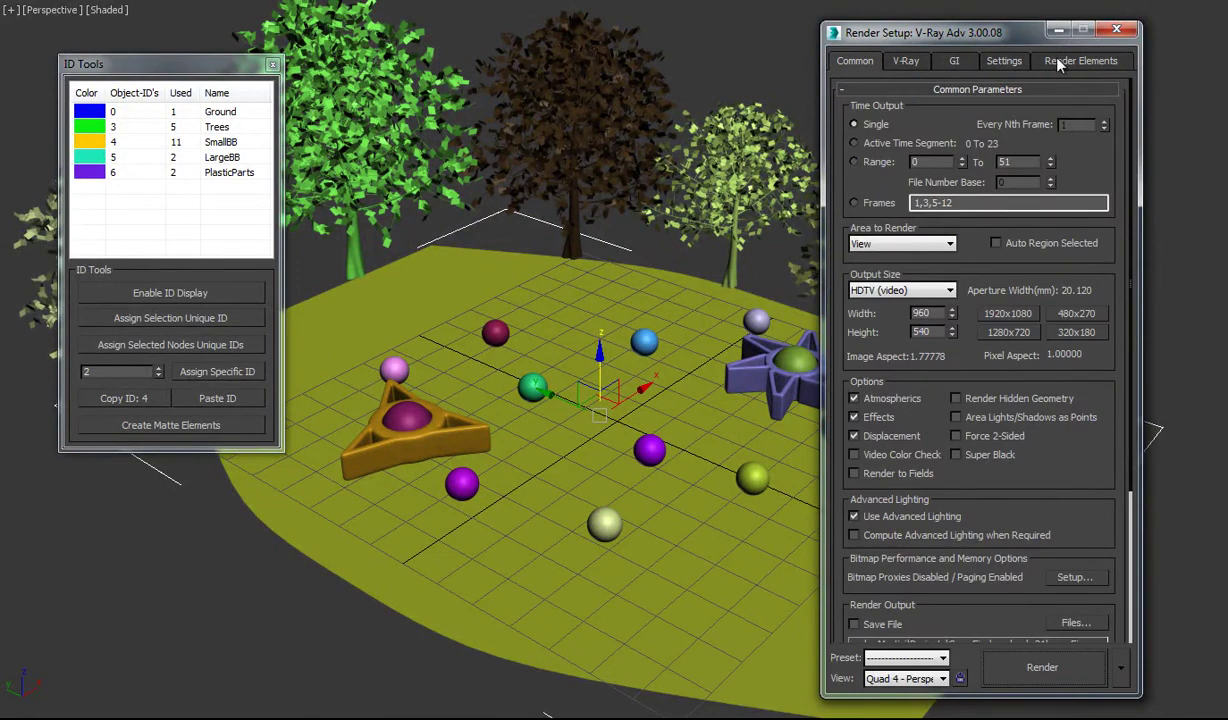
click(1064, 61)
click(855, 62)
key(shift+q)
- View the M_Ground, M_Trees and M_SmallBB masks in the frame buffer, then step back to RGB
click(163, 106)
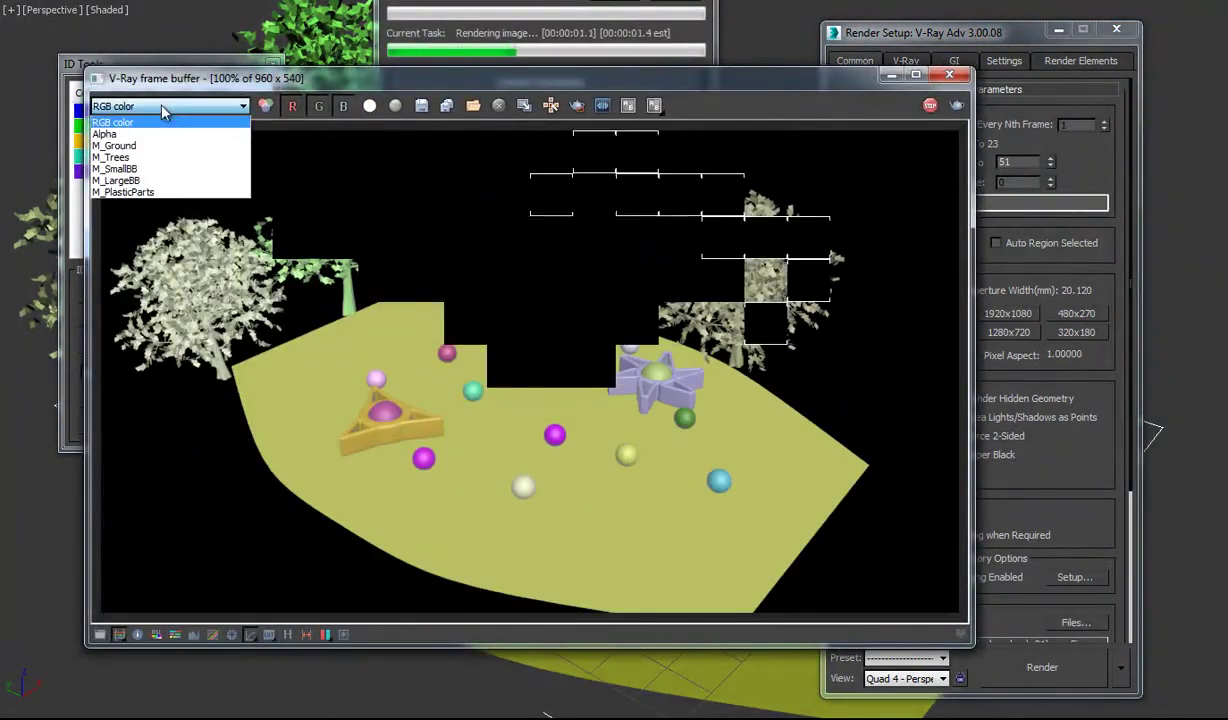
click(114, 145)
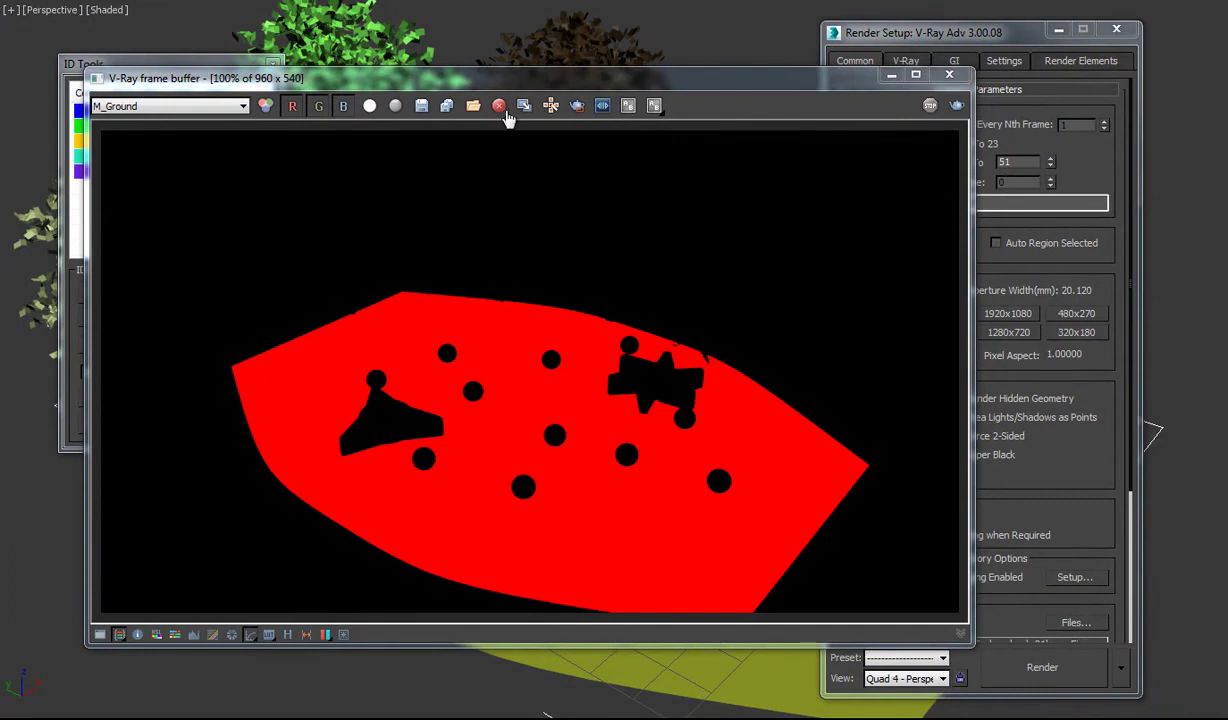
click(160, 106)
click(147, 157)
key(Down)
key(Down)
key(Down)
key(Up)
key(Up)
key(Up)
key(Up)
key(Up)
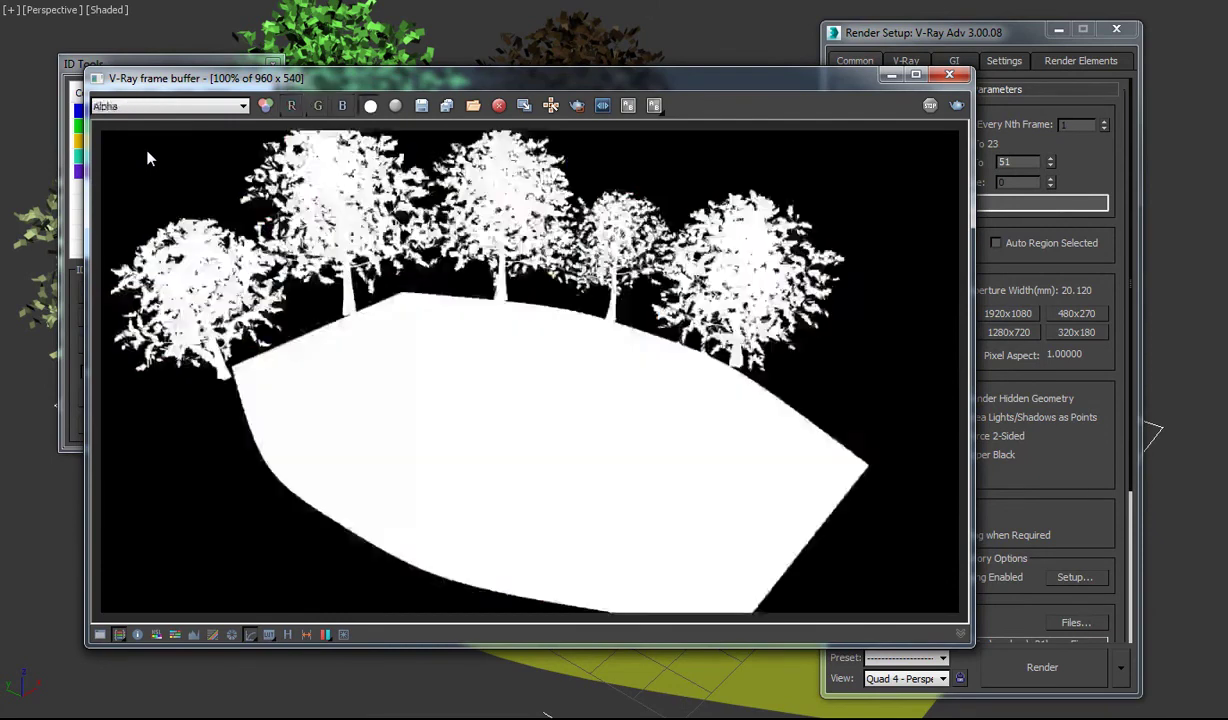
- Close the frame buffer, toggle ID colour display on and off, and close Render Setup
click(949, 76)
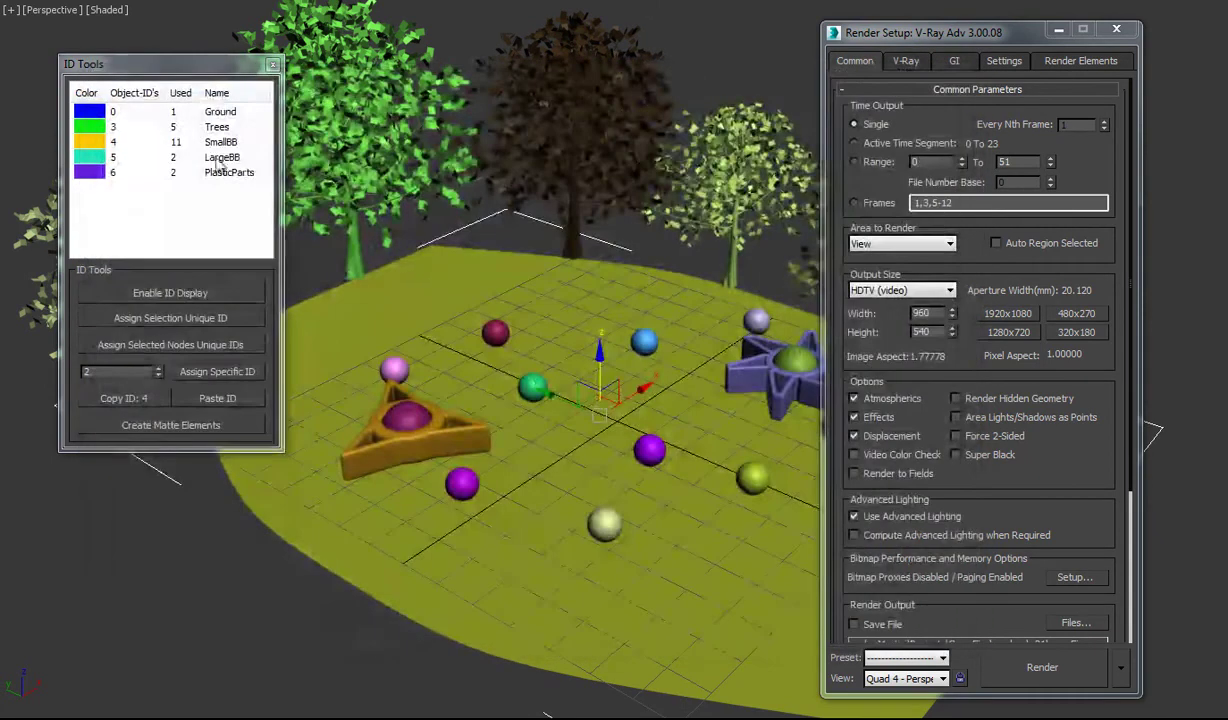
click(168, 295)
click(168, 295)
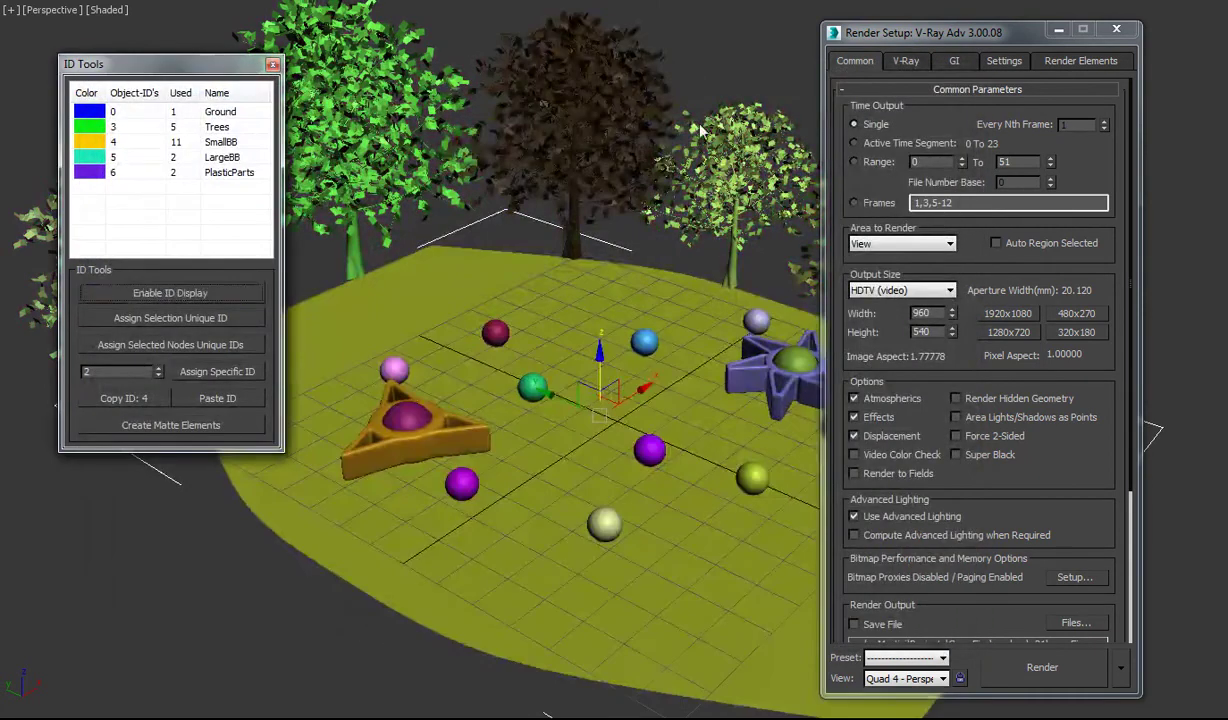
click(1116, 29)
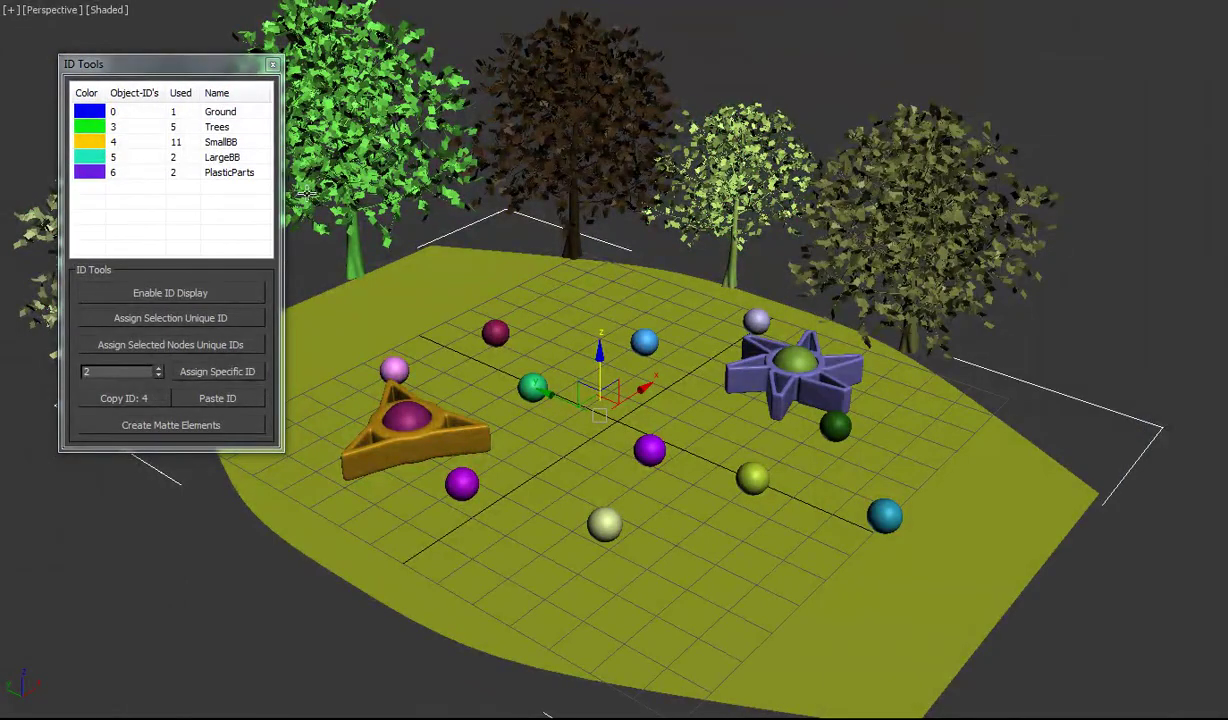